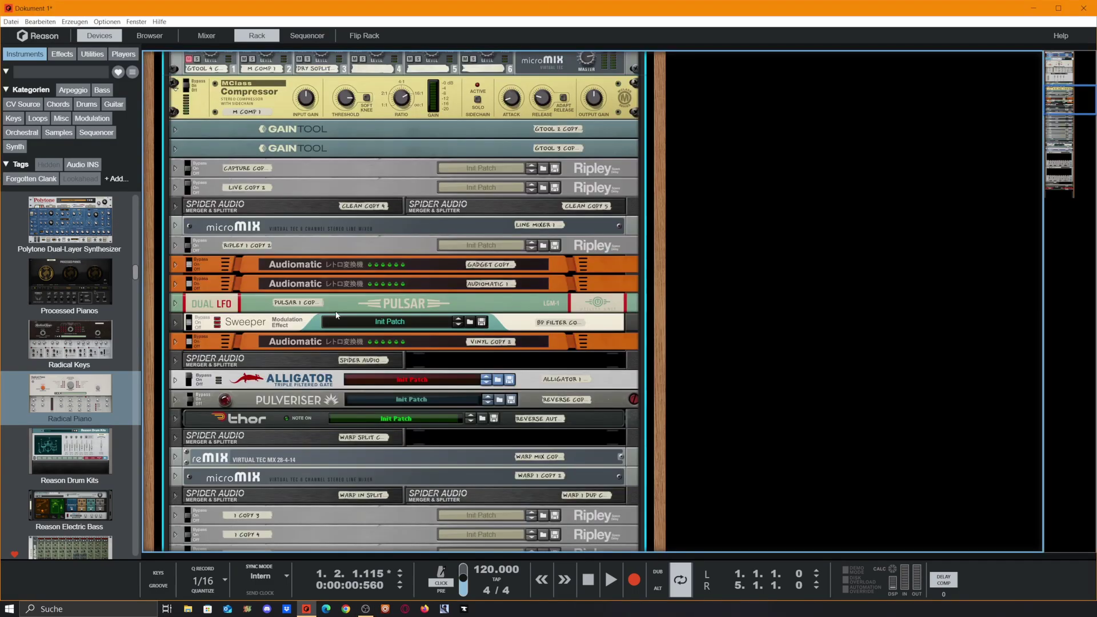
- Expand the Warp Mix reMIX mixer and move it directly beneath the Combinator's Mixer strip
{"action": "scroll", "coordinate": [337, 316], "scroll_direction": "down", "scroll_amount": 5}
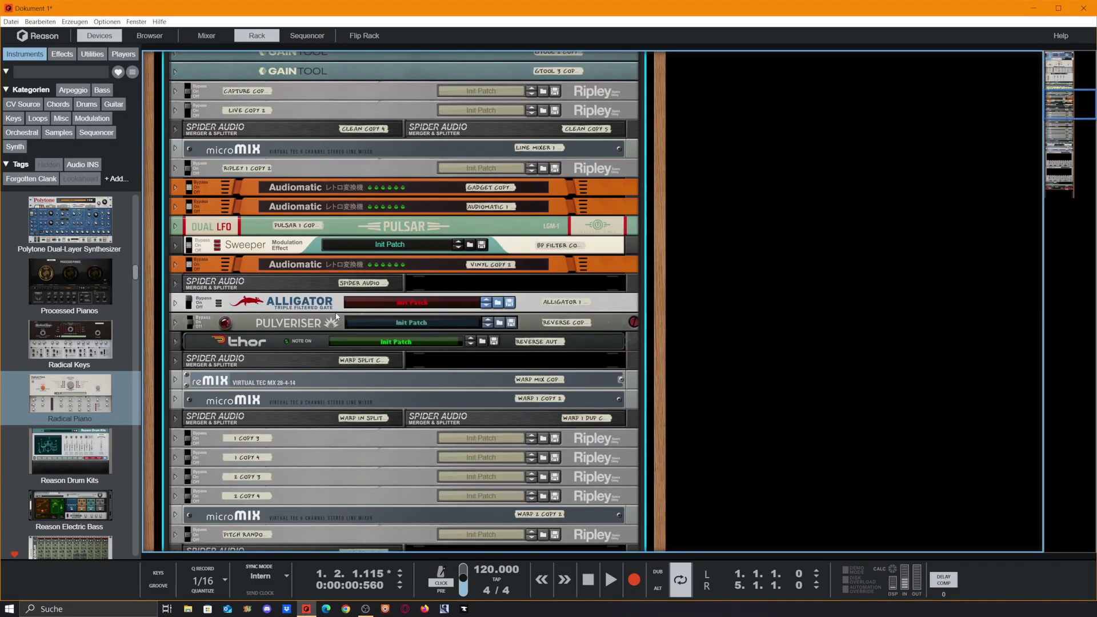
{"action": "scroll", "coordinate": [337, 316], "scroll_direction": "down", "scroll_amount": 6}
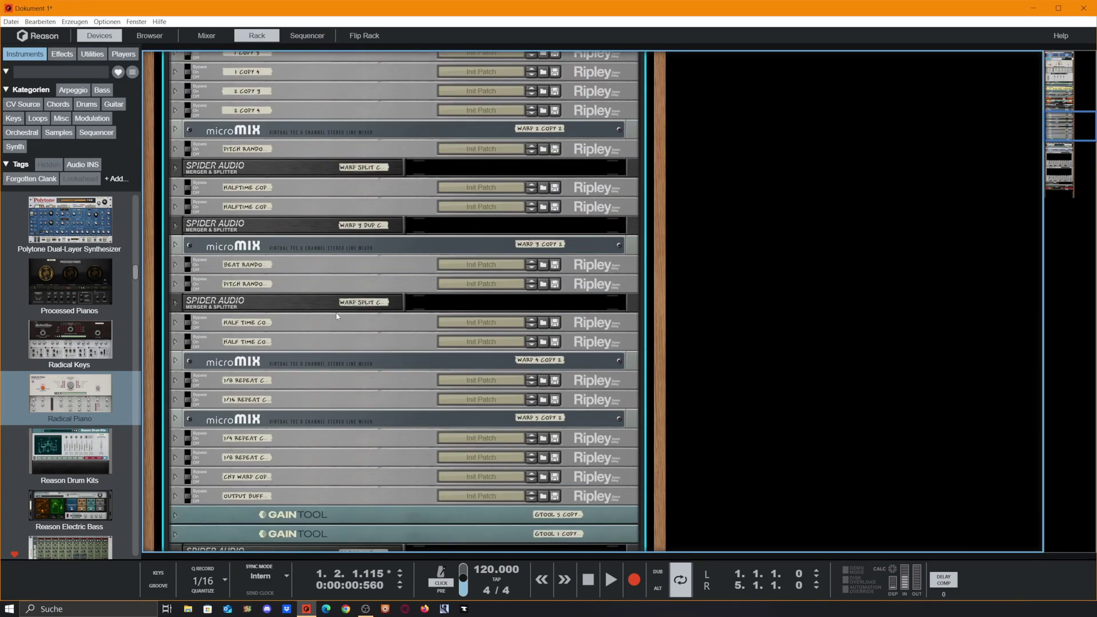
{"action": "scroll", "coordinate": [337, 316], "scroll_direction": "down", "scroll_amount": 2}
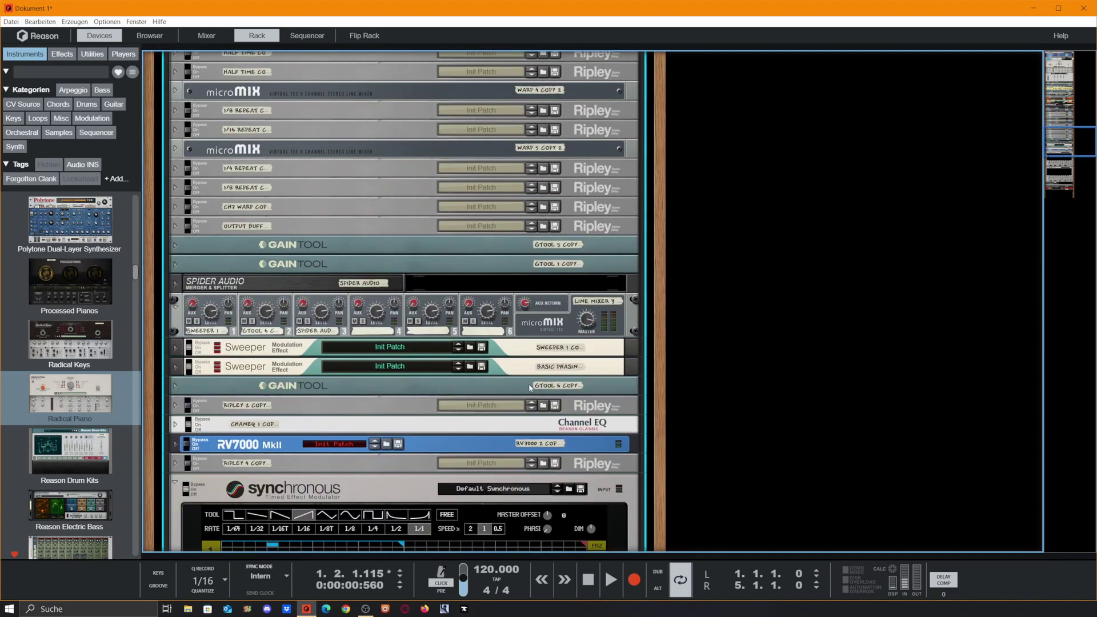
{"action": "scroll", "coordinate": [541, 393], "scroll_direction": "down", "scroll_amount": 2}
{"action": "scroll", "coordinate": [276, 437], "scroll_direction": "up", "scroll_amount": 12}
{"action": "scroll", "coordinate": [275, 437], "scroll_direction": "up", "scroll_amount": 1}
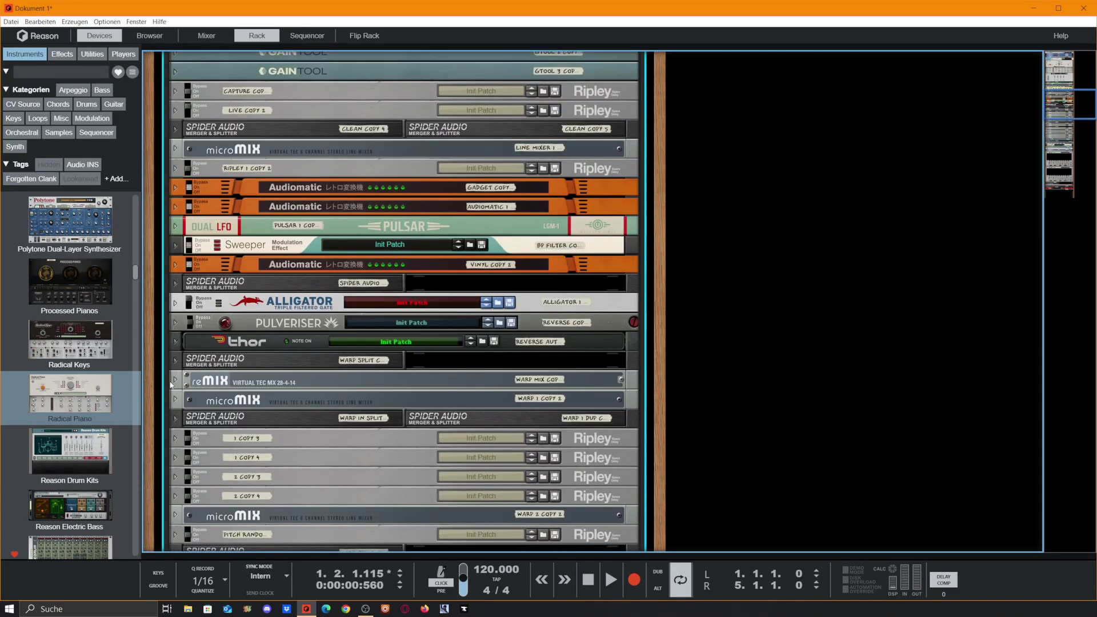
{"action": "left_click", "coordinate": [174, 379]}
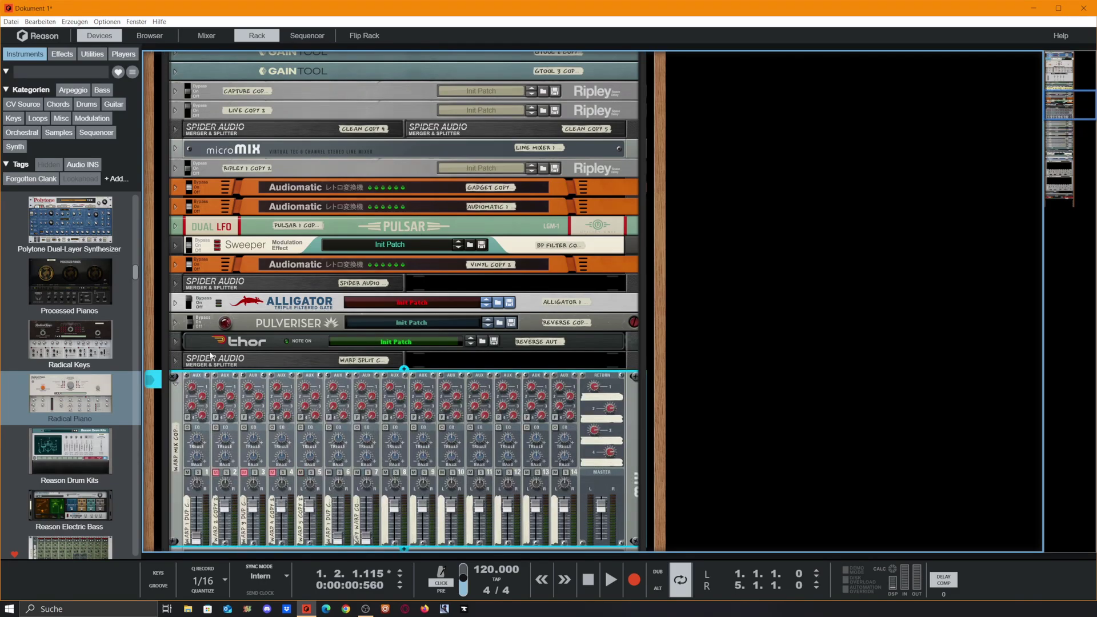
{"action": "left_click_drag", "start_coordinate": [179, 417], "coordinate": [204, 253]}
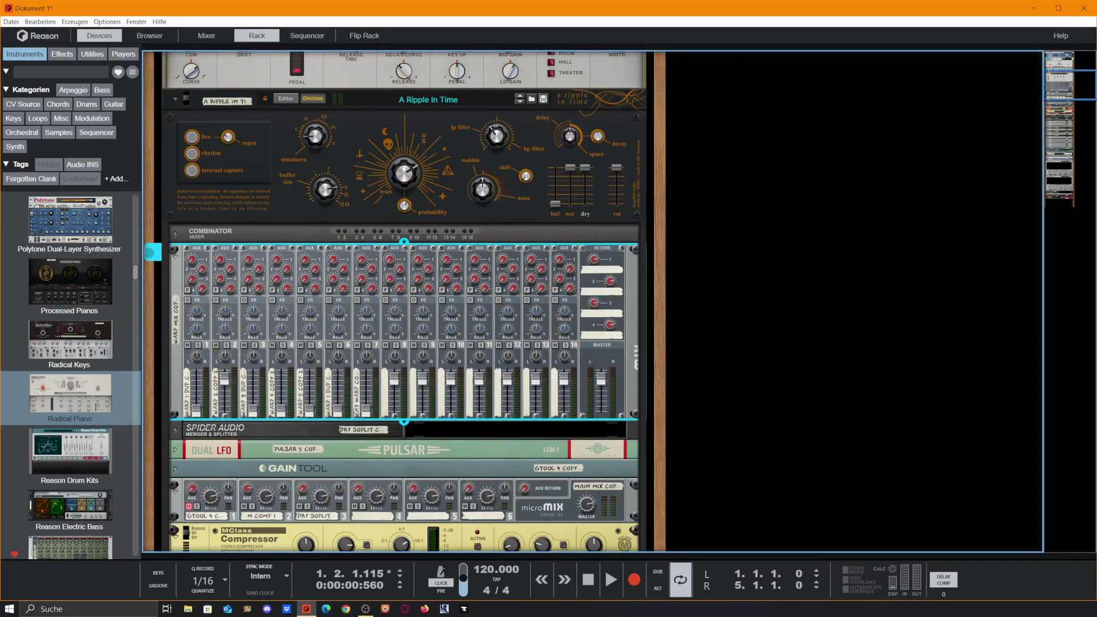
- Briefly run playback, and turn the large central dial and the probability knob to examine how the Warp mixer's channels respond
{"action": "mouse_move", "coordinate": [404, 171]}
{"action": "key", "text": "space"}
{"action": "left_click", "coordinate": [402, 209]}
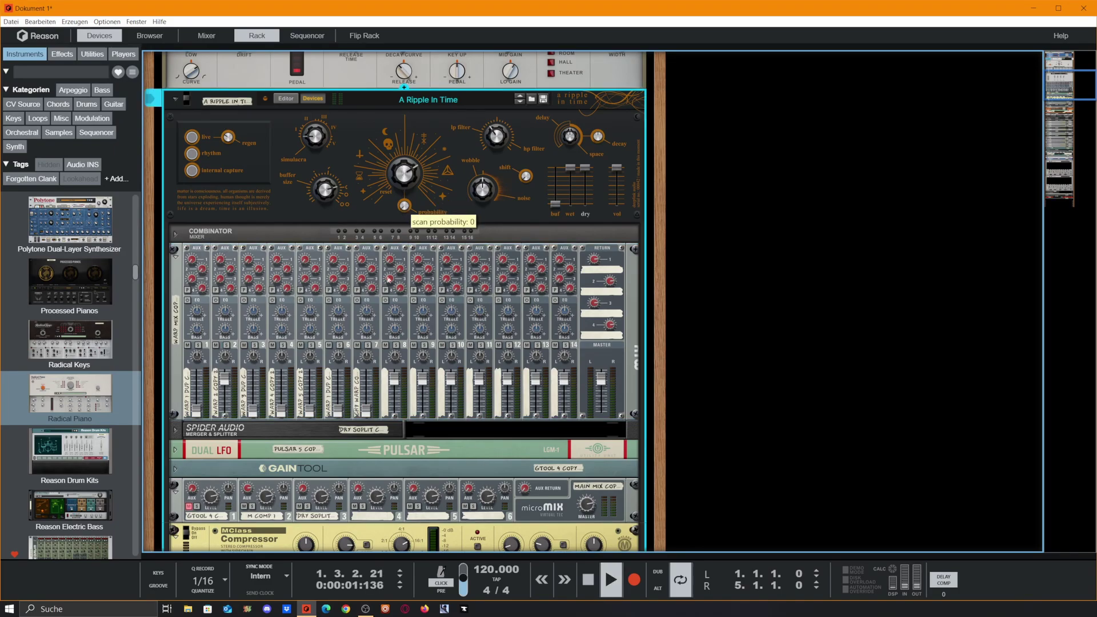
{"action": "key", "text": "space"}
{"action": "left_click_drag", "start_coordinate": [393, 174], "coordinate": [510, 529]}
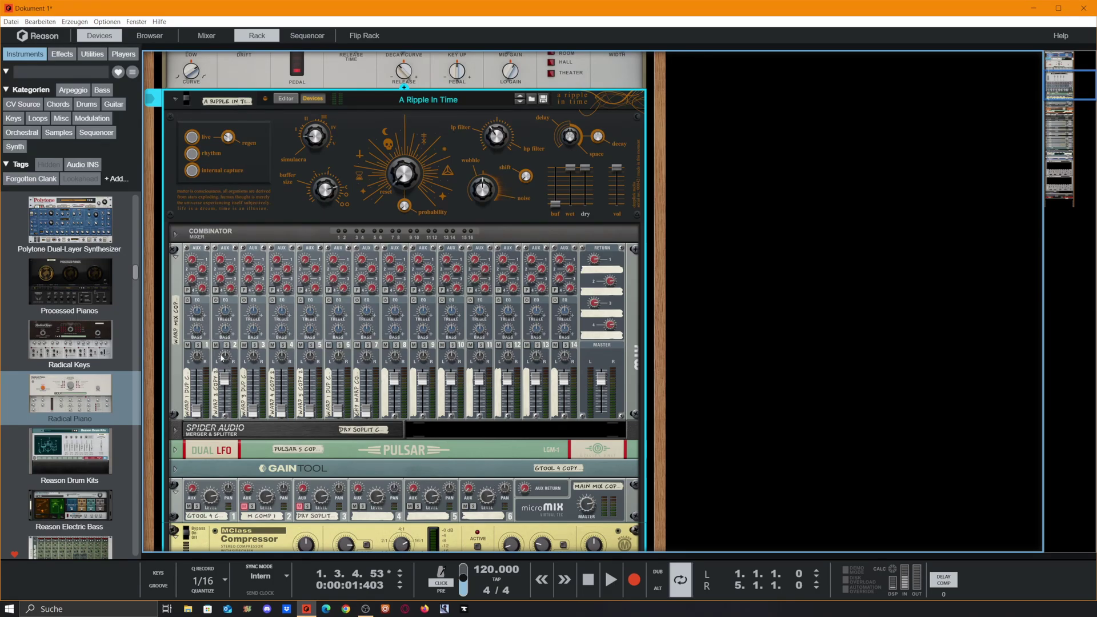
{"action": "left_click_drag", "start_coordinate": [398, 182], "coordinate": [401, 127]}
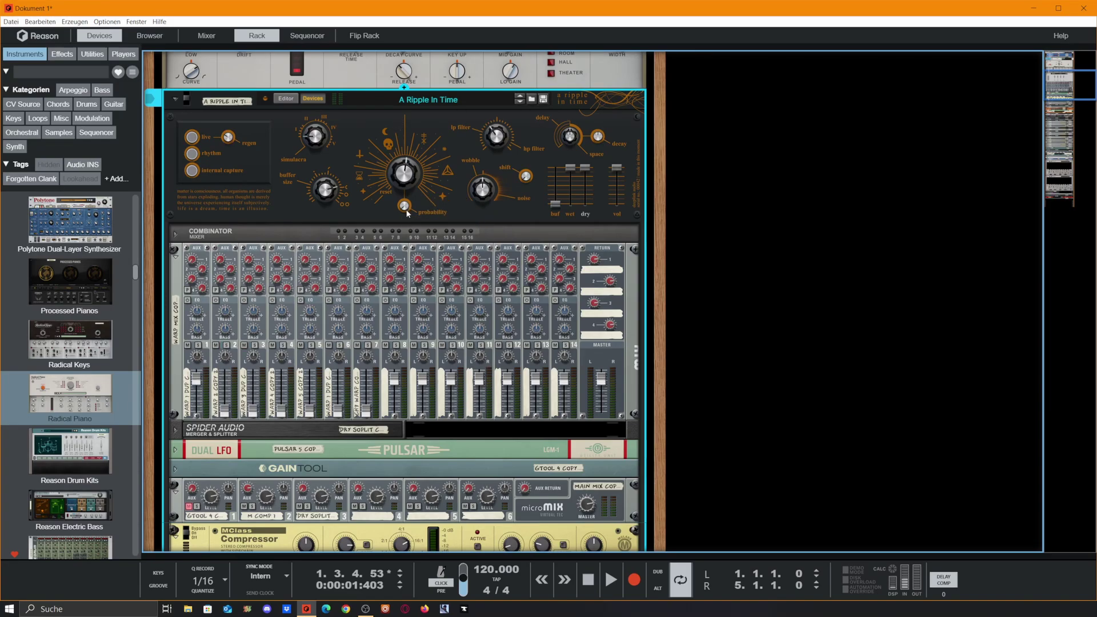
{"action": "left_click_drag", "start_coordinate": [405, 210], "coordinate": [423, 99]}
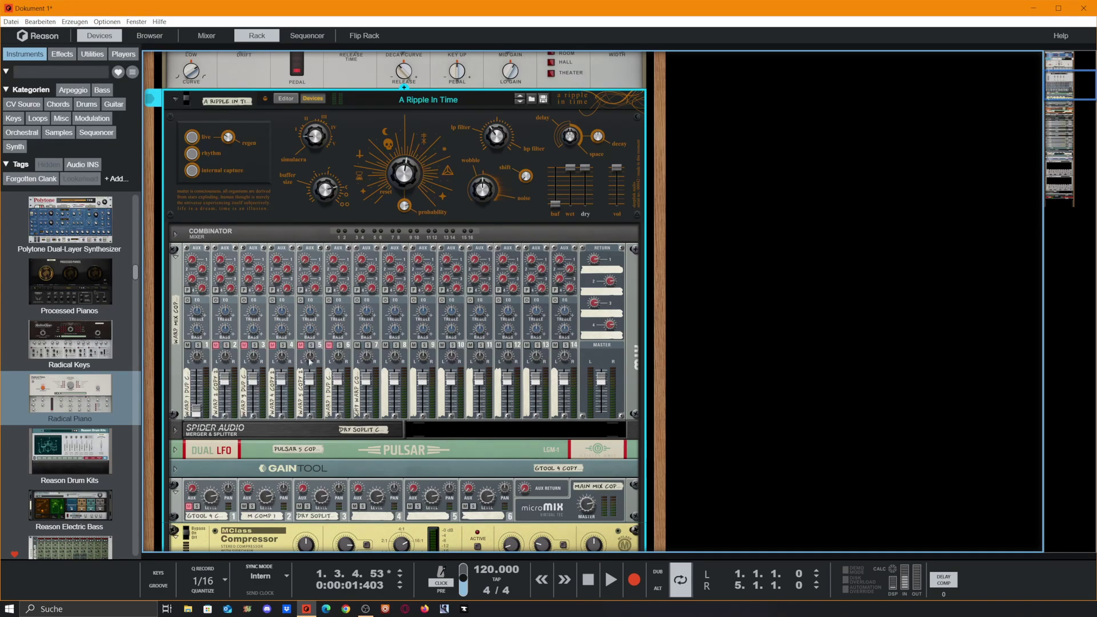
- Expand the two Ripley delays labelled 1 Copy 3 and 1 Copy 4 below the Warp 1 microMIX
{"action": "scroll", "coordinate": [416, 321], "scroll_direction": "down", "scroll_amount": 4}
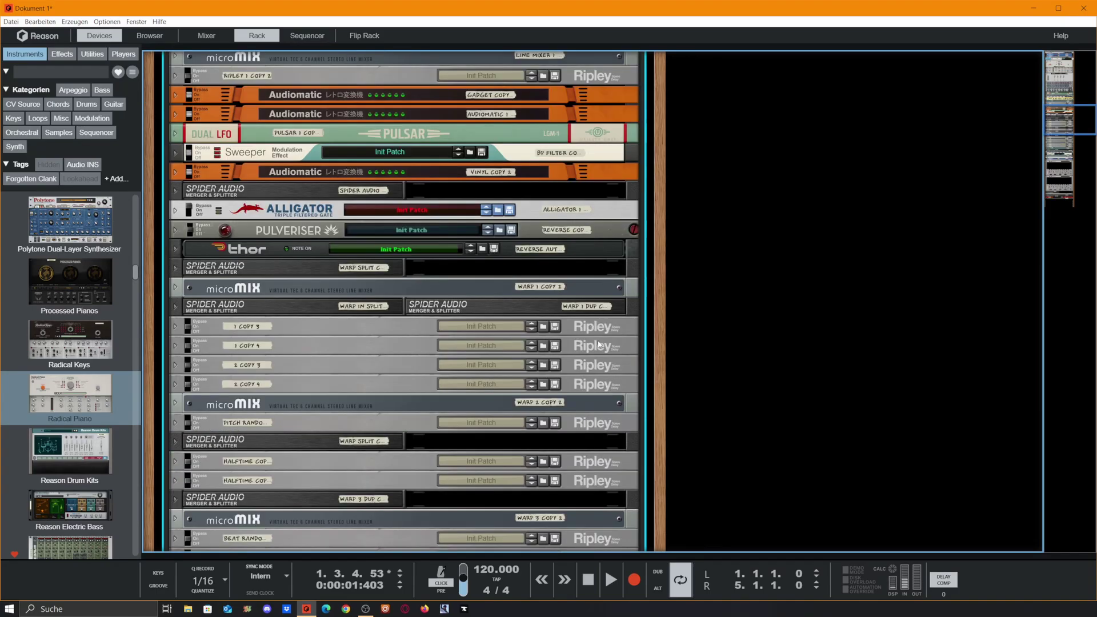
{"action": "scroll", "coordinate": [415, 321], "scroll_direction": "down", "scroll_amount": 1}
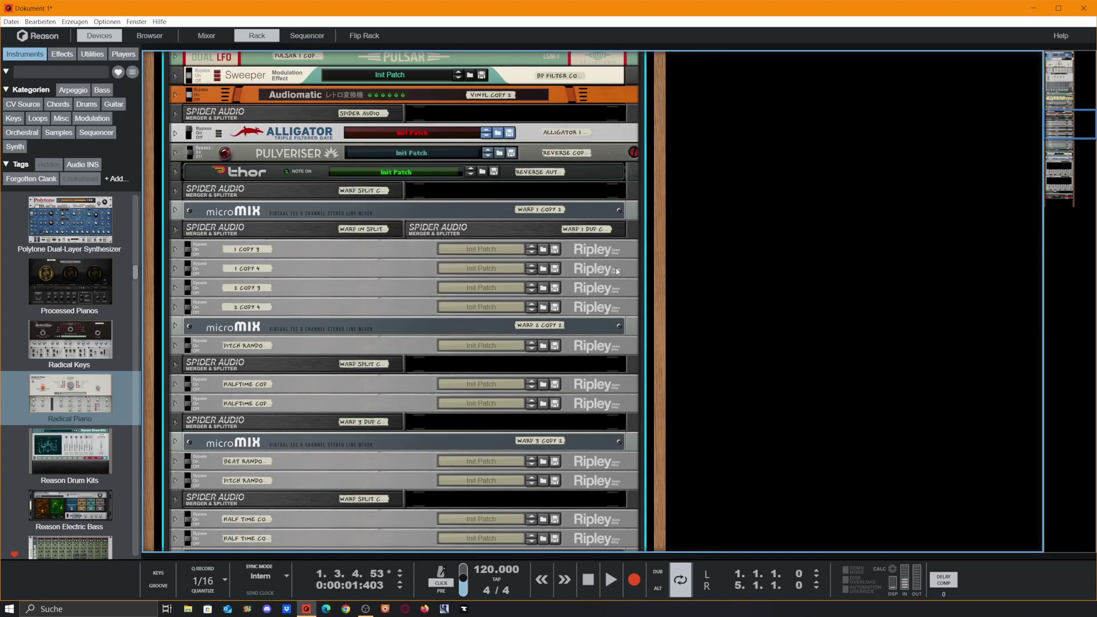
{"action": "scroll", "coordinate": [366, 233], "scroll_direction": "down", "scroll_amount": 1}
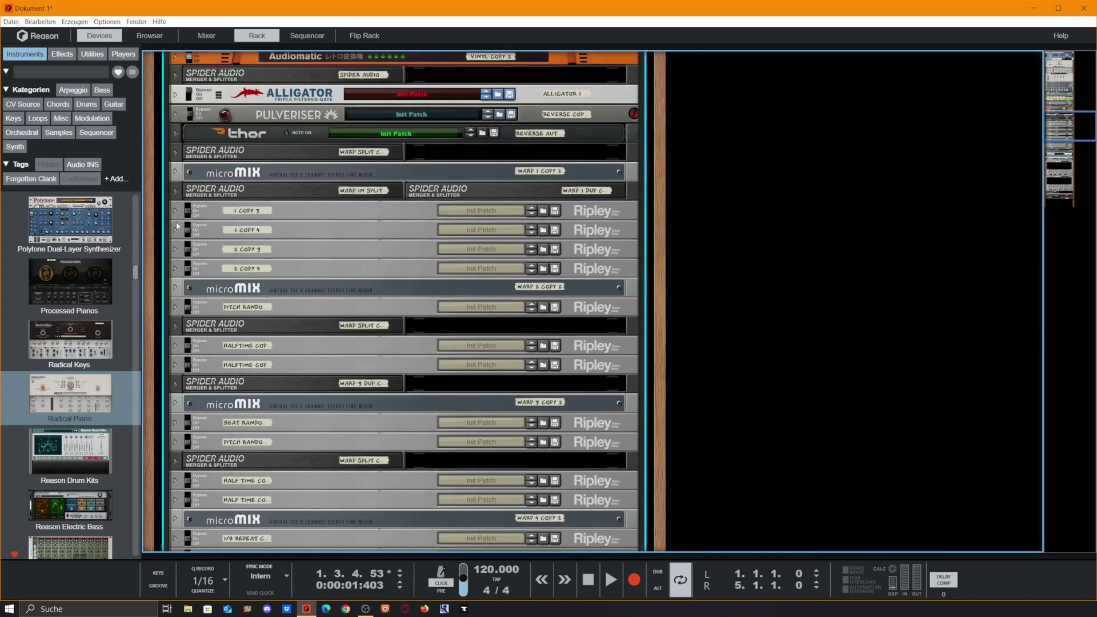
{"action": "left_click", "coordinate": [175, 210]}
{"action": "scroll", "coordinate": [183, 276], "scroll_direction": "down", "scroll_amount": 4}
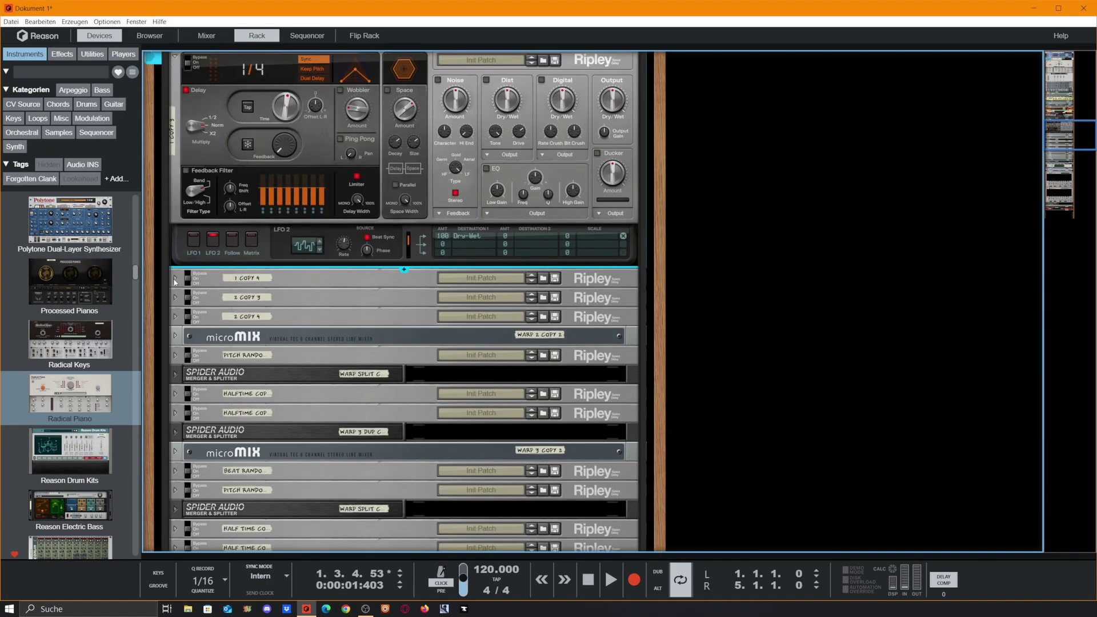
{"action": "left_click", "coordinate": [175, 279]}
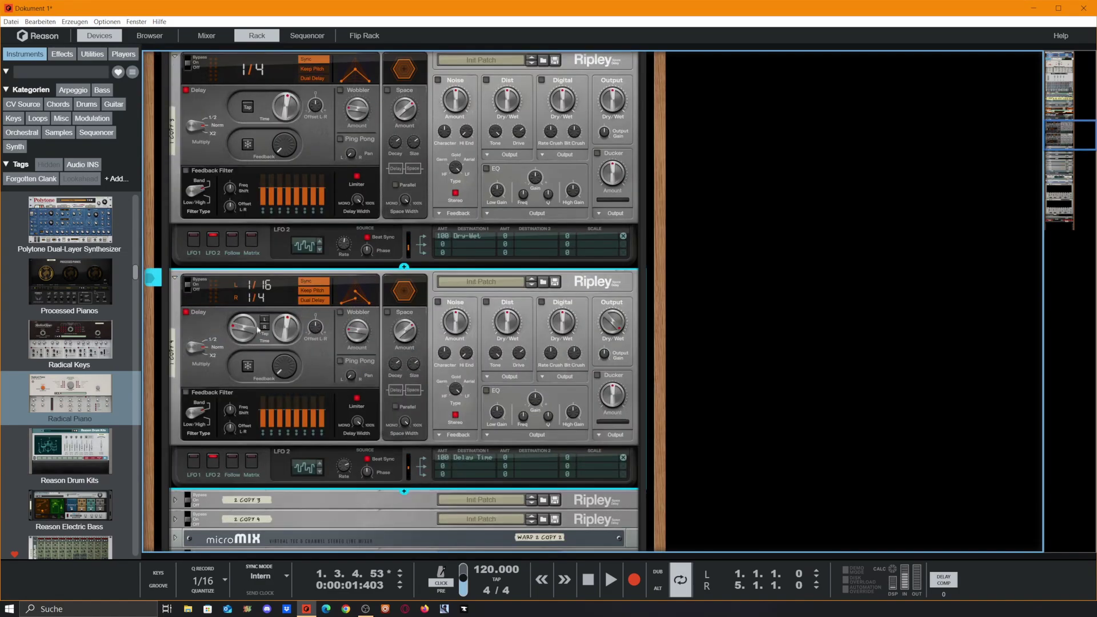
- Expand the Ripley delays labelled 2 Copy 3 and 2 Copy 4
{"action": "scroll", "coordinate": [254, 332], "scroll_direction": "down", "scroll_amount": 1}
{"action": "scroll", "coordinate": [248, 353], "scroll_direction": "down", "scroll_amount": 4}
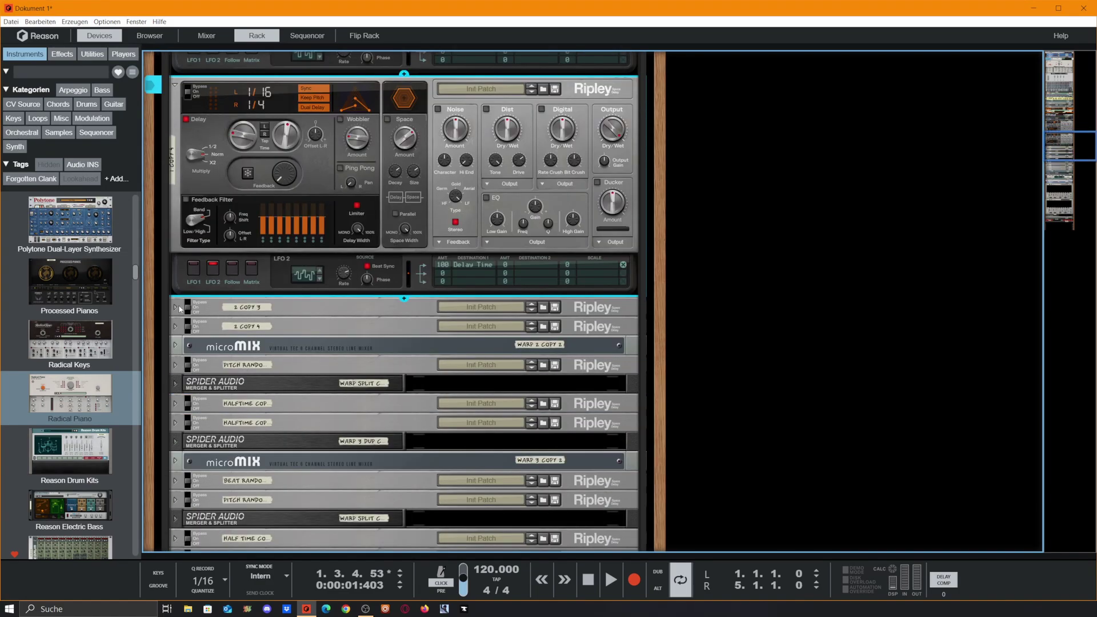
{"action": "left_click", "coordinate": [175, 307]}
{"action": "scroll", "coordinate": [221, 334], "scroll_direction": "down", "scroll_amount": 3}
{"action": "left_click", "coordinate": [177, 415]}
{"action": "left_click", "coordinate": [175, 413]}
{"action": "scroll", "coordinate": [292, 346], "scroll_direction": "down", "scroll_amount": 3}
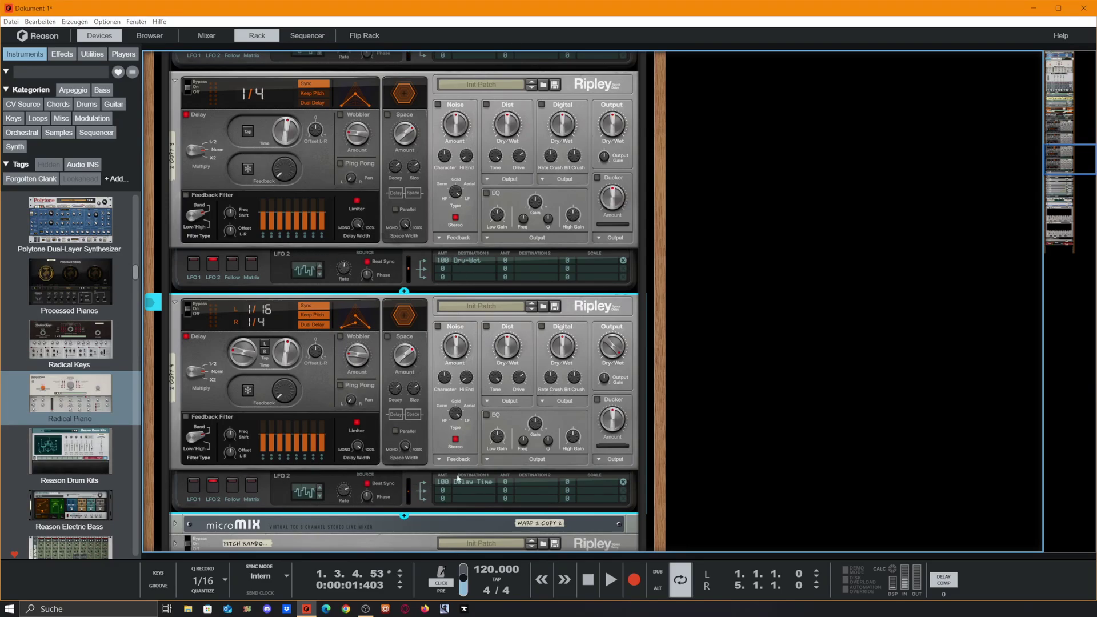
- Examine the LFO 2 modulation destinations on the expanded Ripley delays and the collapsed warp devices beneath them
{"action": "scroll", "coordinate": [482, 206], "scroll_direction": "up", "scroll_amount": 5}
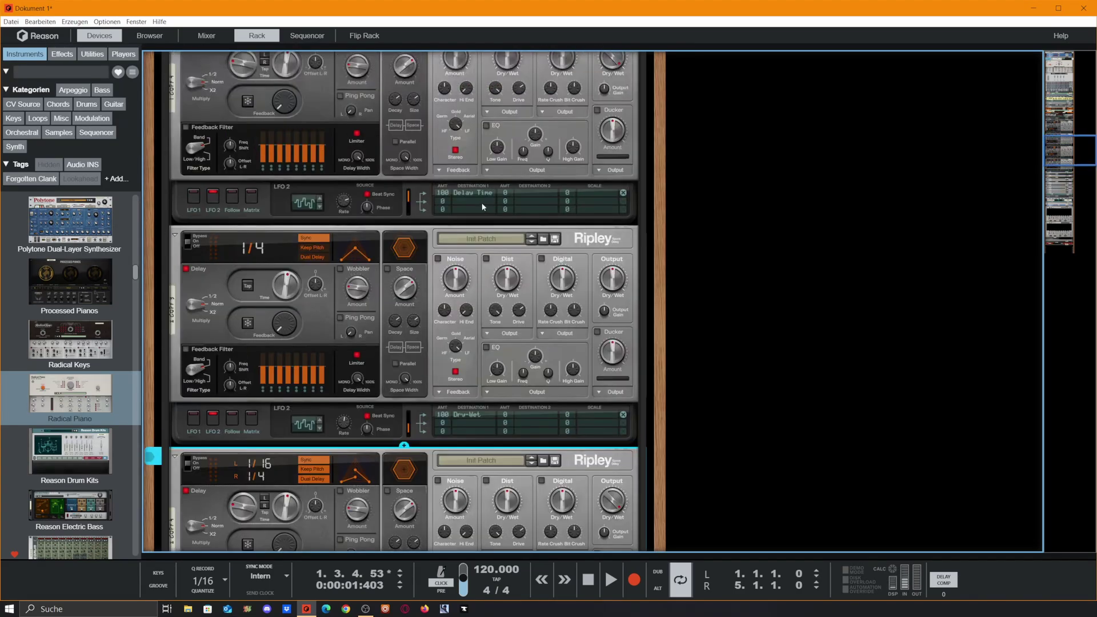
{"action": "scroll", "coordinate": [451, 193], "scroll_direction": "up", "scroll_amount": 1}
{"action": "scroll", "coordinate": [422, 359], "scroll_direction": "down", "scroll_amount": 10}
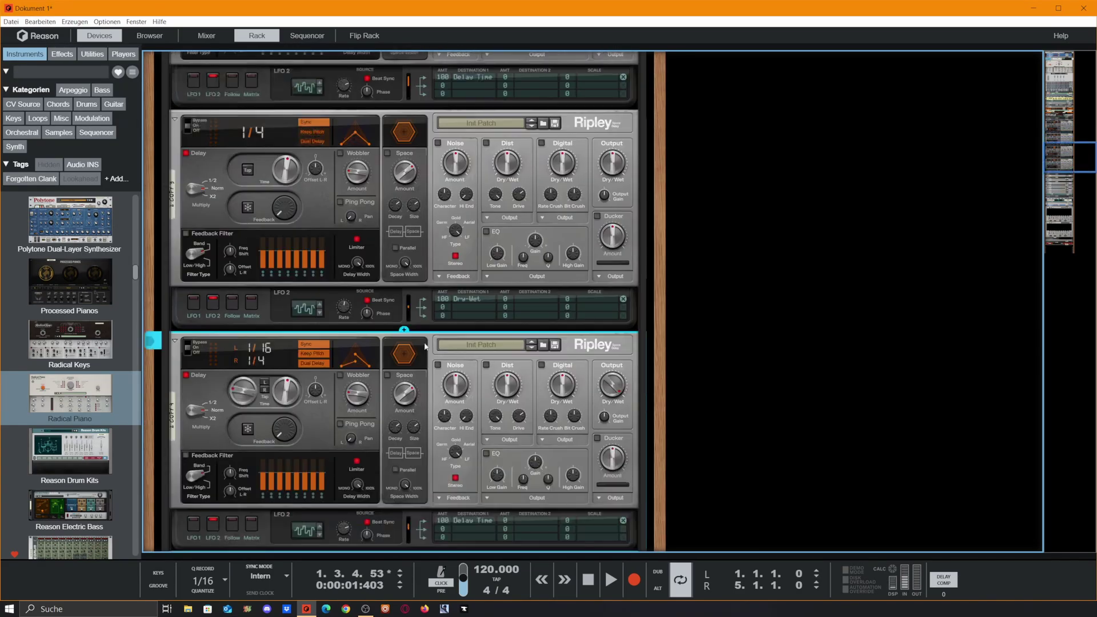
{"action": "scroll", "coordinate": [422, 360], "scroll_direction": "down", "scroll_amount": 2}
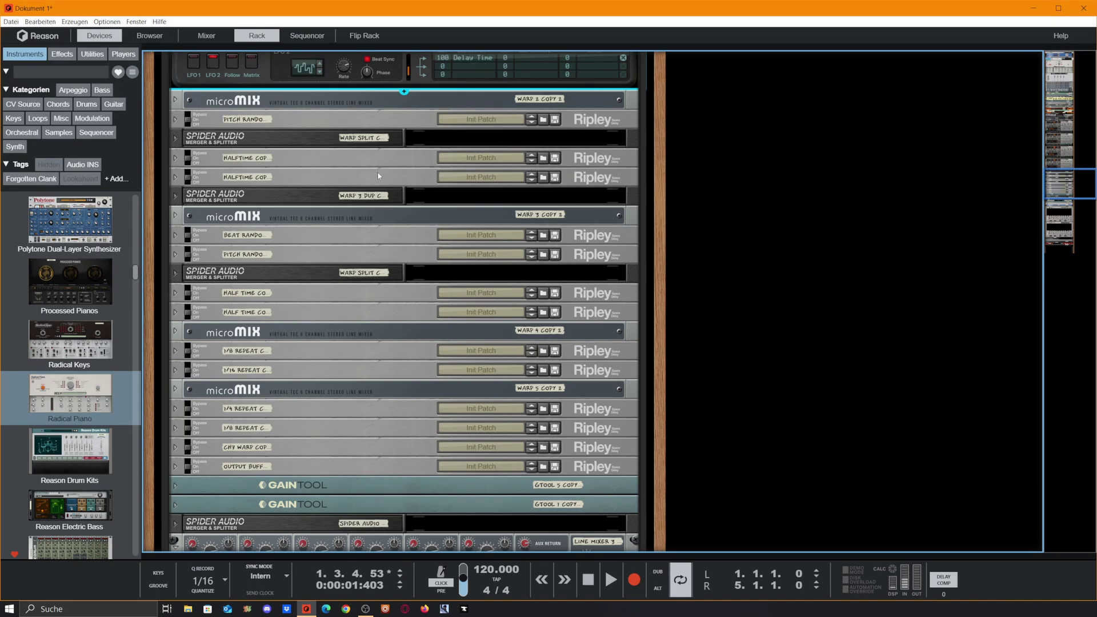
{"action": "scroll", "coordinate": [620, 203], "scroll_direction": "up", "scroll_amount": 2}
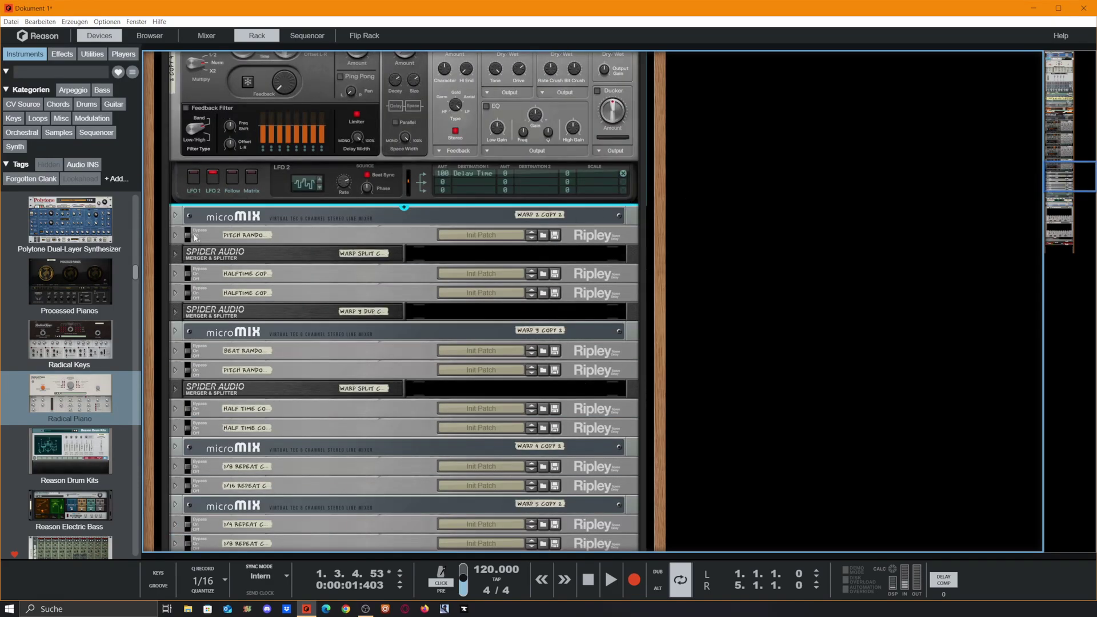
{"action": "scroll", "coordinate": [268, 188], "scroll_direction": "up", "scroll_amount": 10}
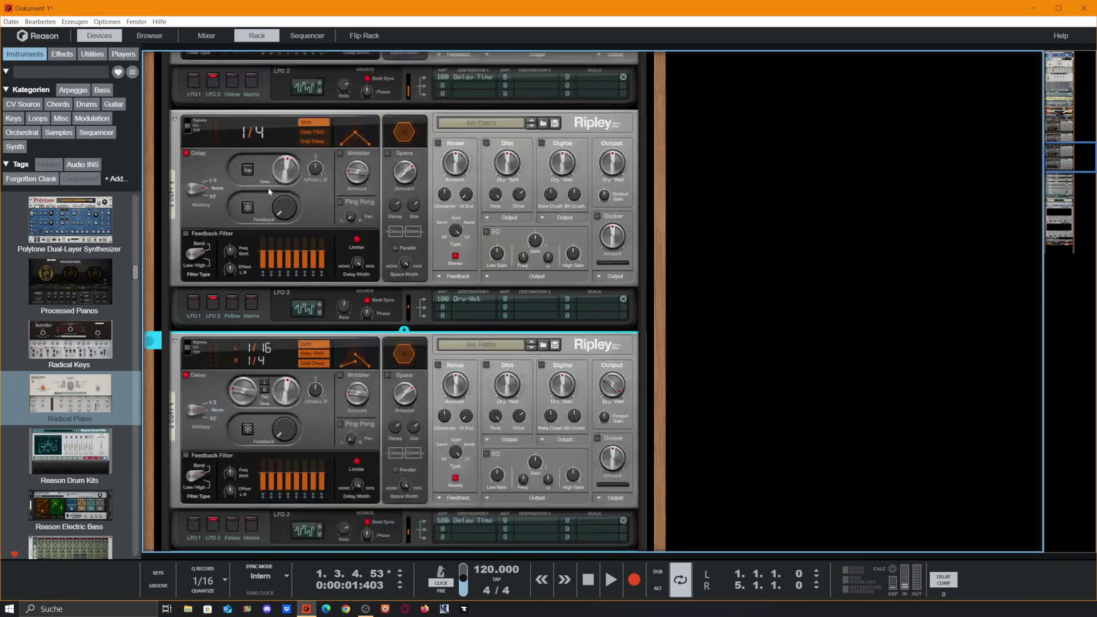
{"action": "scroll", "coordinate": [256, 207], "scroll_direction": "up", "scroll_amount": 5}
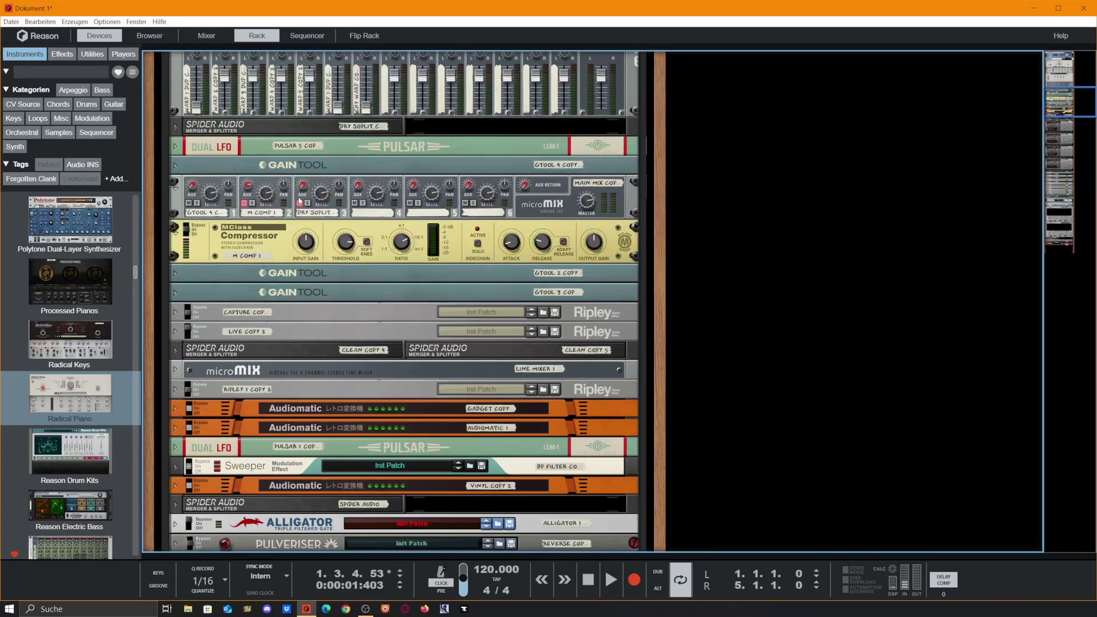
- Expand the Line Mixer microMIX located between the Clean Spider Audio splitters and the Ripley 1 Copy 2 delay
{"action": "scroll", "coordinate": [301, 213], "scroll_direction": "up", "scroll_amount": 3}
{"action": "scroll", "coordinate": [306, 226], "scroll_direction": "down", "scroll_amount": 1}
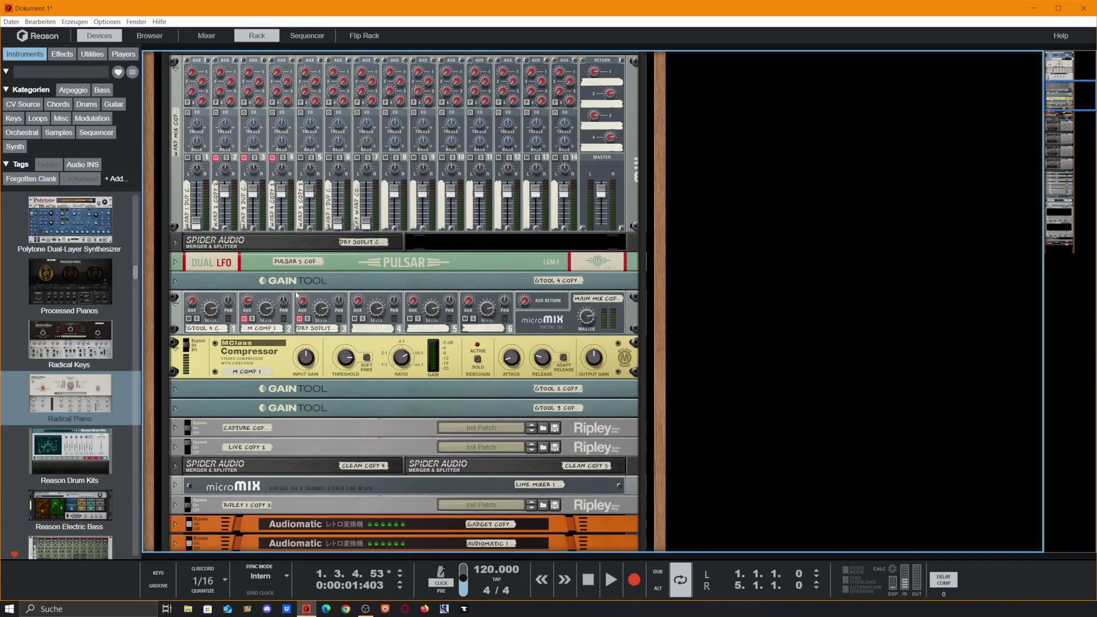
{"action": "left_click", "coordinate": [175, 485]}
{"action": "scroll", "coordinate": [304, 410], "scroll_direction": "down", "scroll_amount": 3}
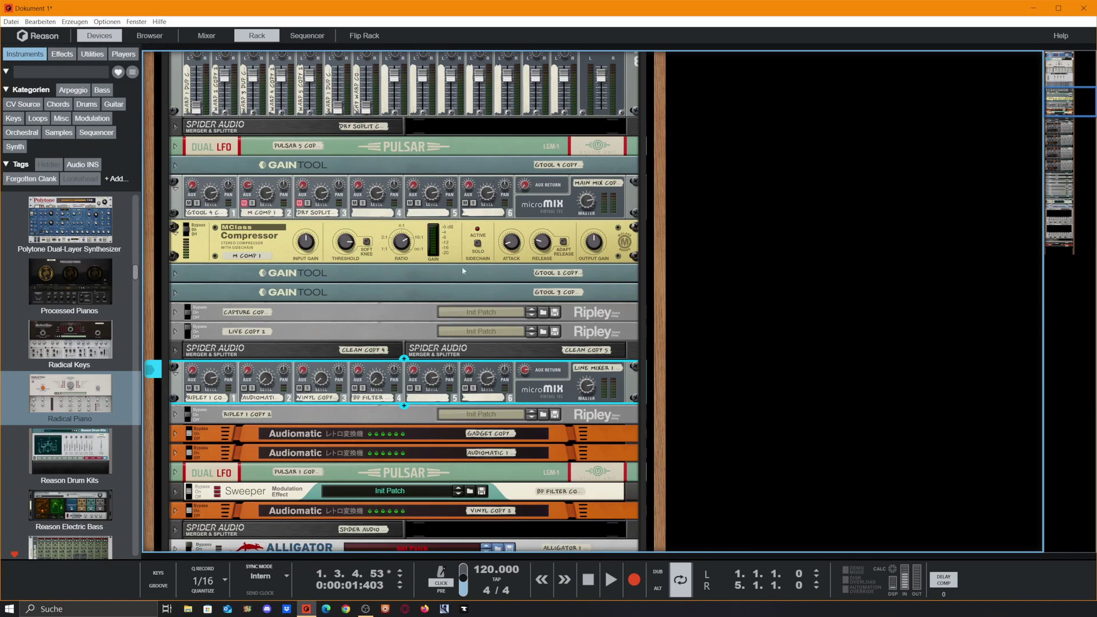
- Turn the simulacra knob, central dial and filter knob of A Ripple In Time to examine the Warp mixer's response
{"action": "scroll", "coordinate": [388, 253], "scroll_direction": "up", "scroll_amount": 6}
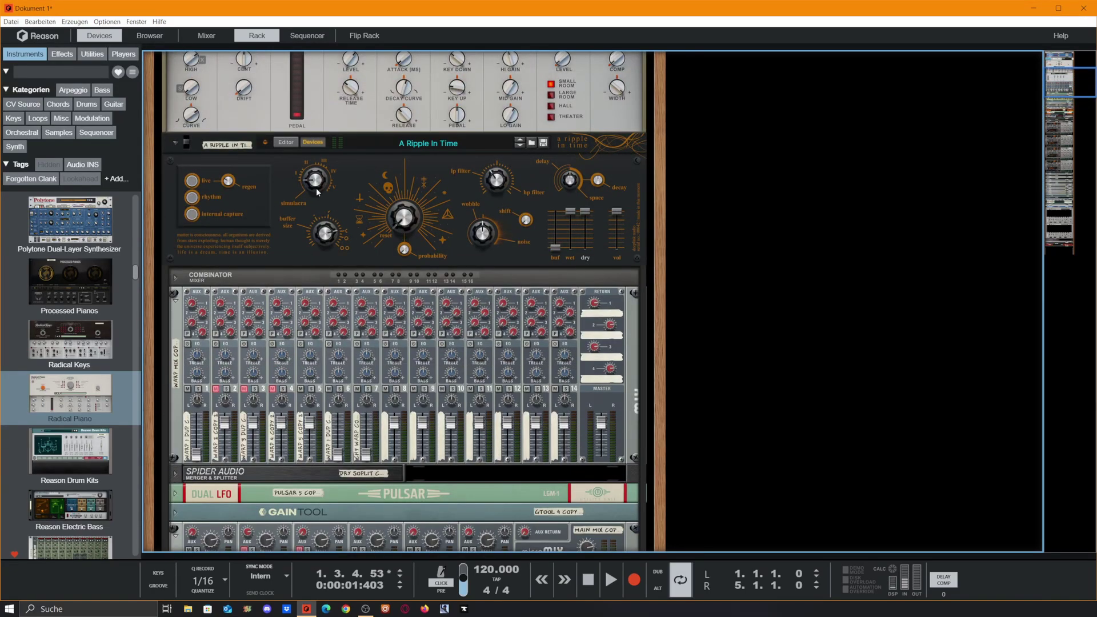
{"action": "left_click_drag", "start_coordinate": [310, 187], "coordinate": [310, 167]}
{"action": "scroll", "coordinate": [485, 255], "scroll_direction": "up", "scroll_amount": 2}
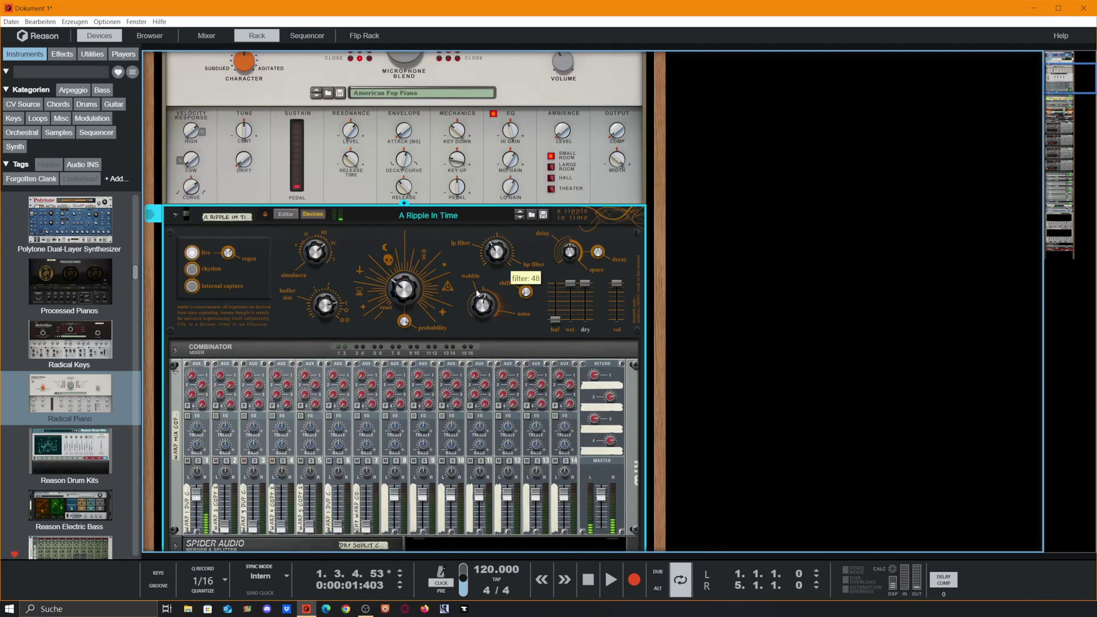
{"action": "left_click_drag", "start_coordinate": [403, 290], "coordinate": [403, 275]}
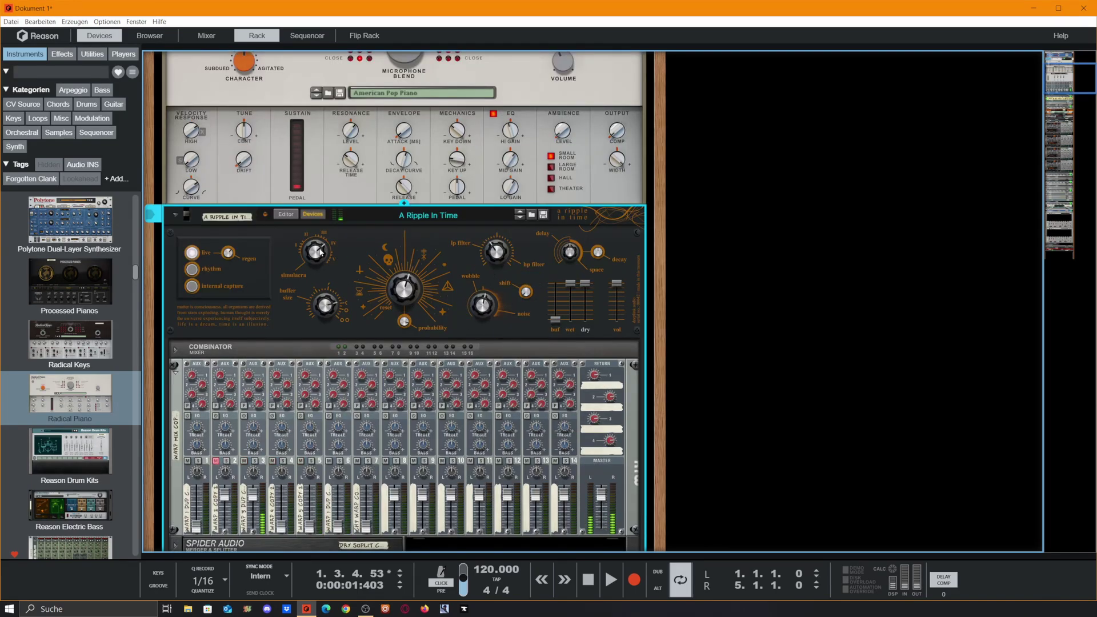
{"action": "left_click_drag", "start_coordinate": [320, 252], "coordinate": [340, 317]}
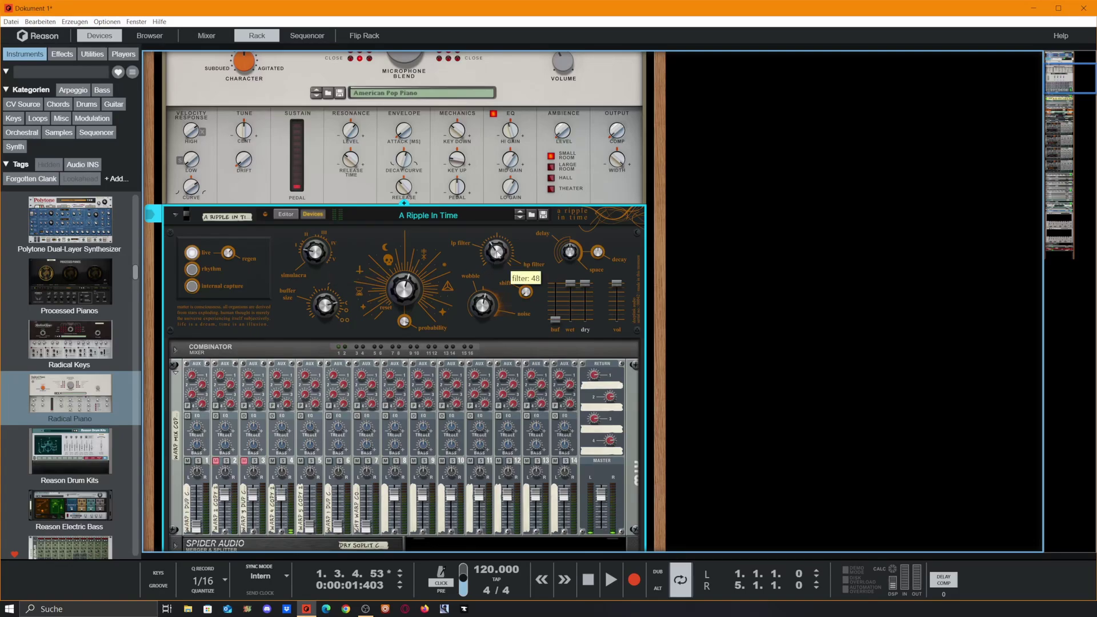
{"action": "left_click_drag", "start_coordinate": [497, 252], "coordinate": [503, 183]}
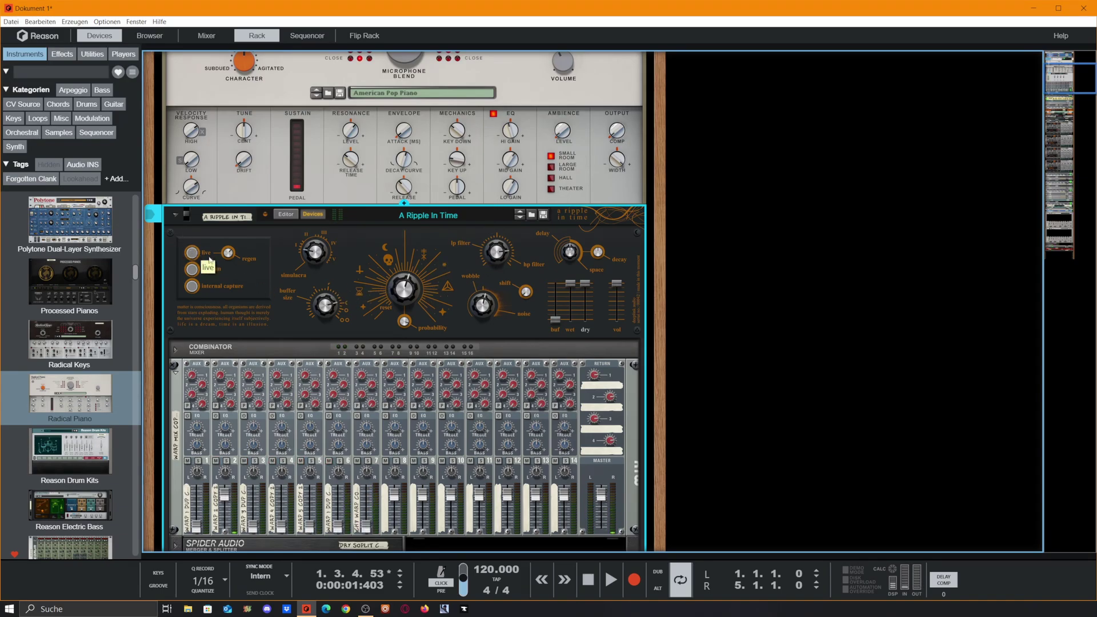
- Hide and reshow the internal devices of A Ripple In Time, and review the chain down to the Ripley delays
{"action": "left_click", "coordinate": [312, 214]}
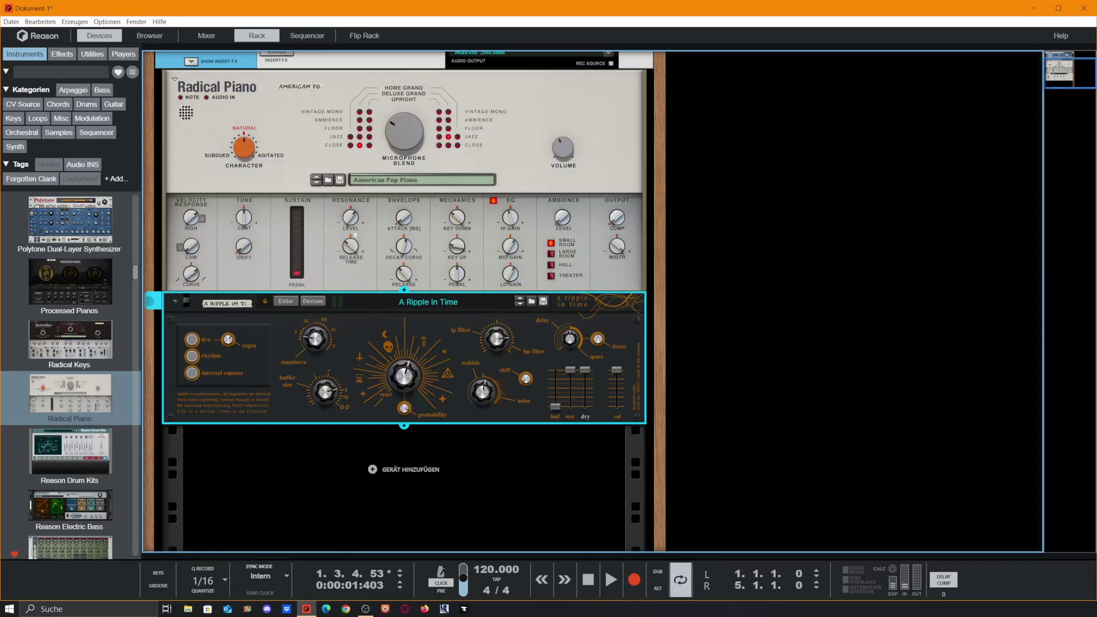
{"action": "left_click", "coordinate": [314, 301]}
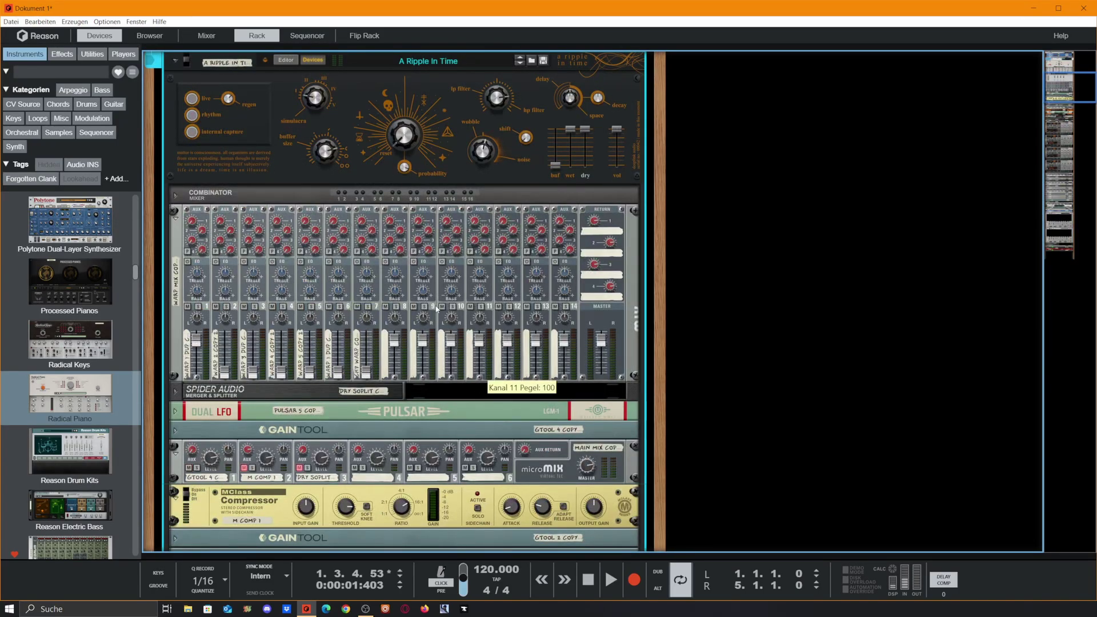
{"action": "scroll", "coordinate": [426, 293], "scroll_direction": "down", "scroll_amount": 5}
{"action": "scroll", "coordinate": [393, 371], "scroll_direction": "down", "scroll_amount": 5}
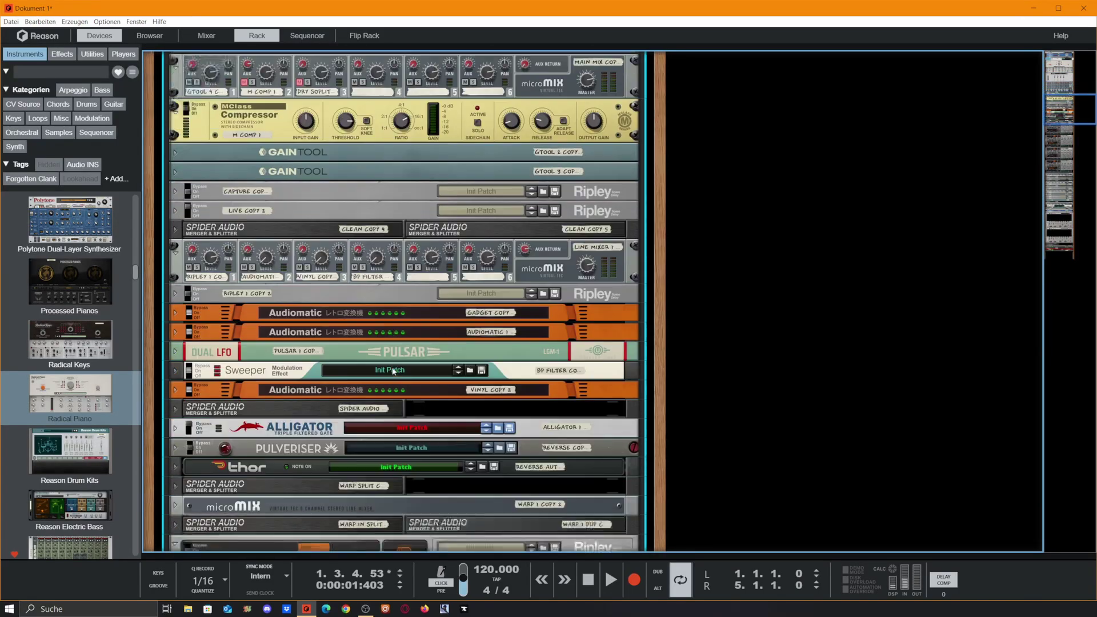
{"action": "scroll", "coordinate": [516, 482], "scroll_direction": "down", "scroll_amount": 7}
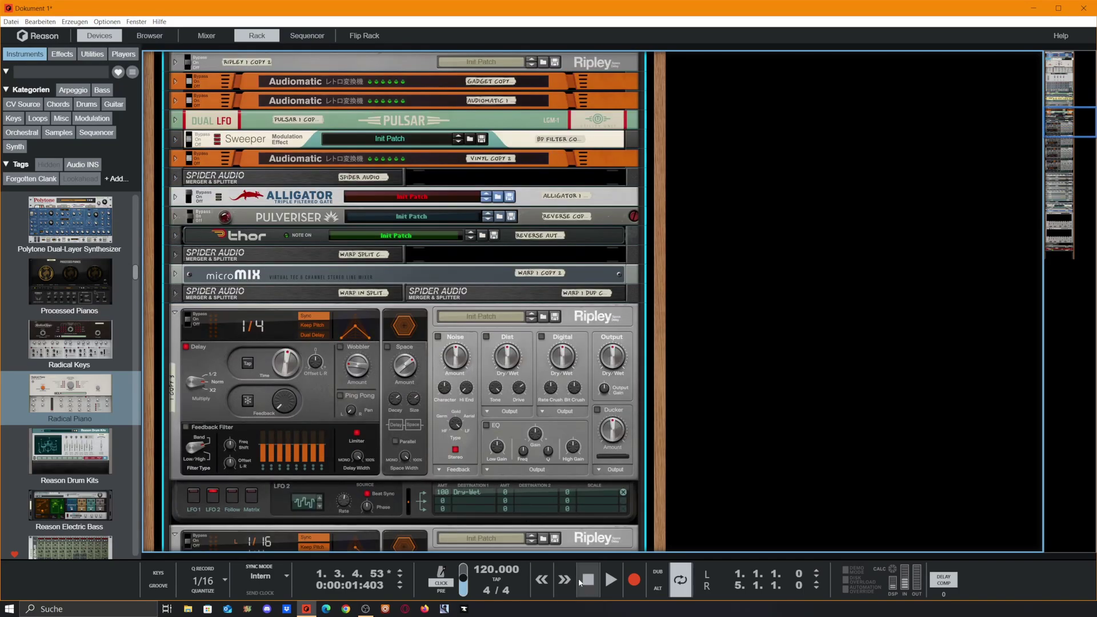
- Show the sequencer beneath the rack
{"action": "left_click_drag", "start_coordinate": [614, 554], "coordinate": [588, 274]}
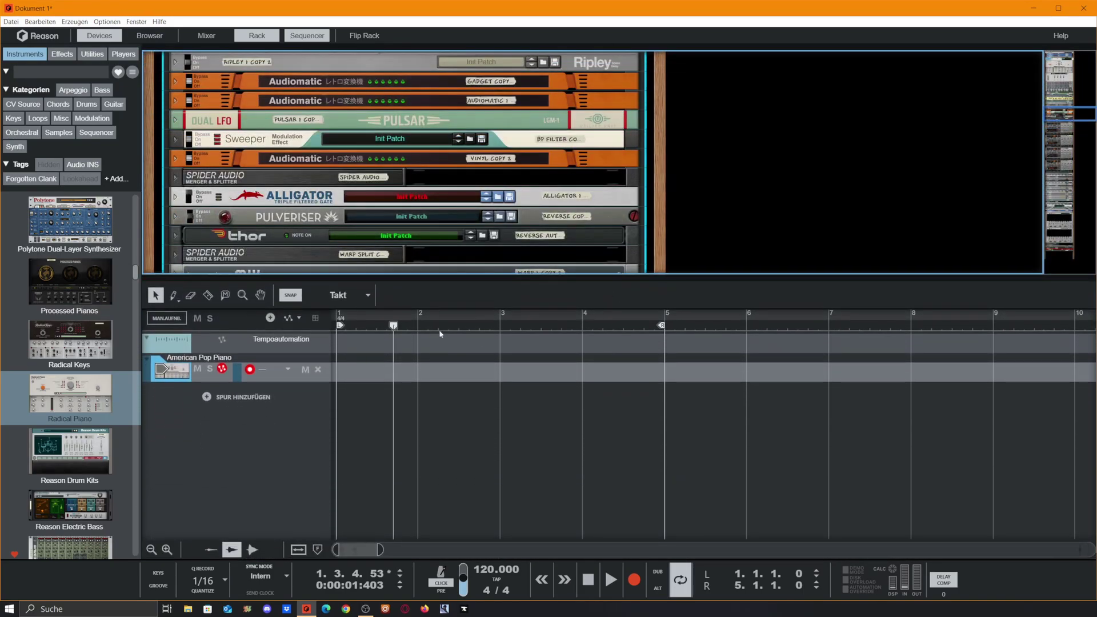
- Extend the sequencer loop by moving its right locator to bar 8
{"action": "left_click_drag", "start_coordinate": [662, 326], "coordinate": [907, 326]}
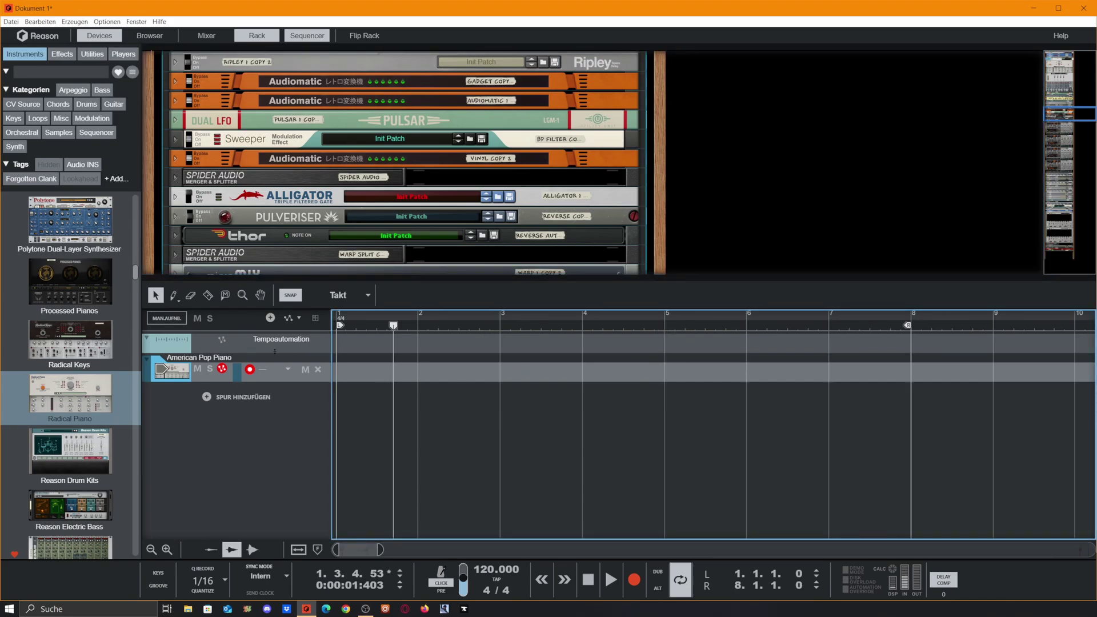
{"action": "scroll", "coordinate": [481, 153], "scroll_direction": "up", "scroll_amount": 5}
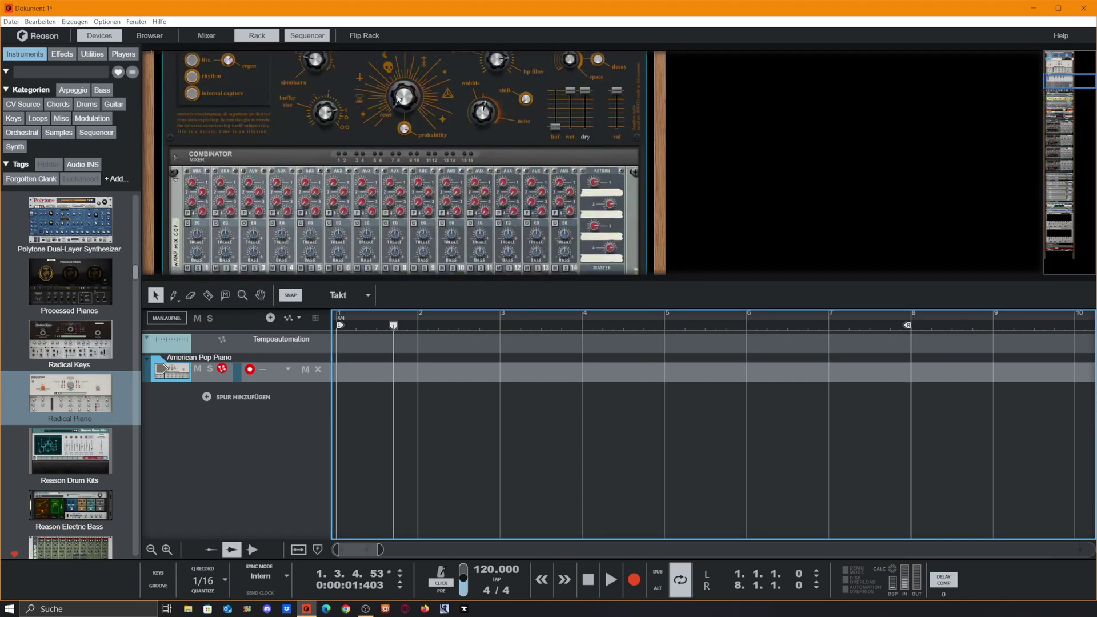
{"action": "scroll", "coordinate": [307, 117], "scroll_direction": "up", "scroll_amount": 2}
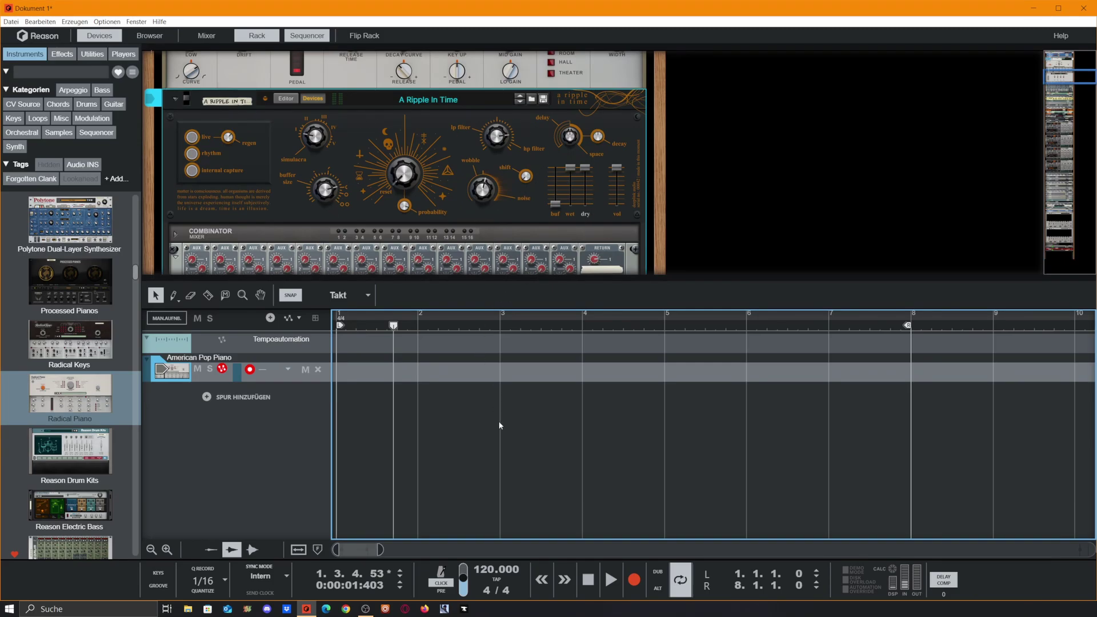
{"action": "scroll", "coordinate": [394, 195], "scroll_direction": "down", "scroll_amount": 2}
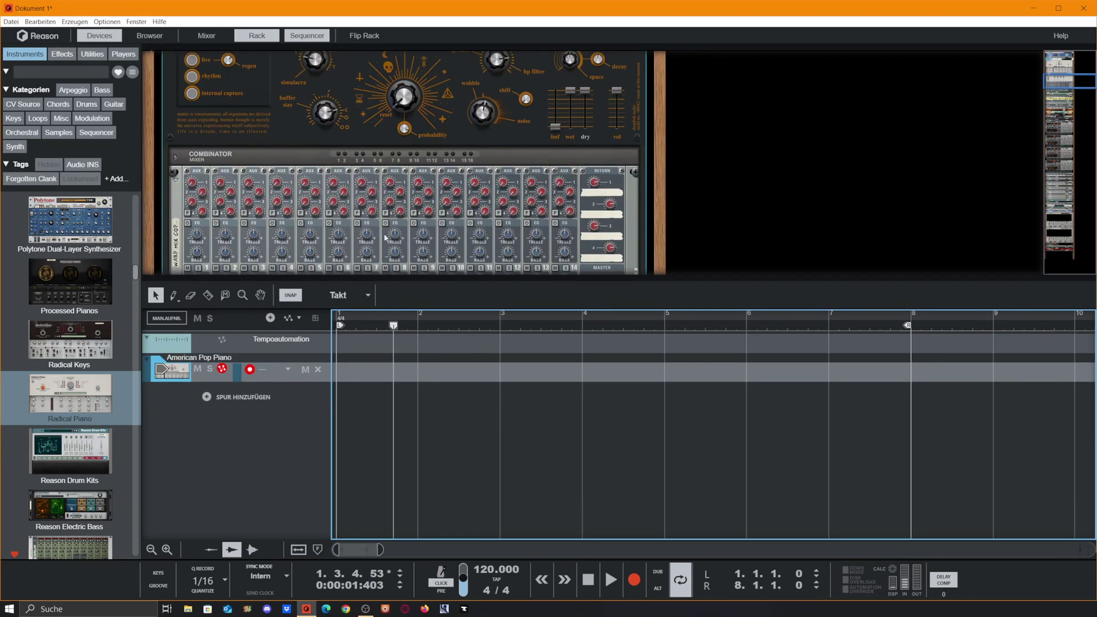
- Try muting channels 2, 3 and 4 of the Warp mixer and undo the mutes
{"action": "left_click", "coordinate": [215, 268]}
{"action": "left_click", "coordinate": [244, 268]}
{"action": "left_click", "coordinate": [272, 267]}
{"action": "left_click_drag", "start_coordinate": [381, 548], "coordinate": [483, 560]}
{"action": "key", "text": "ctrl+z"}
{"action": "key", "text": "ctrl+z"}
{"action": "key", "text": "ctrl+z"}
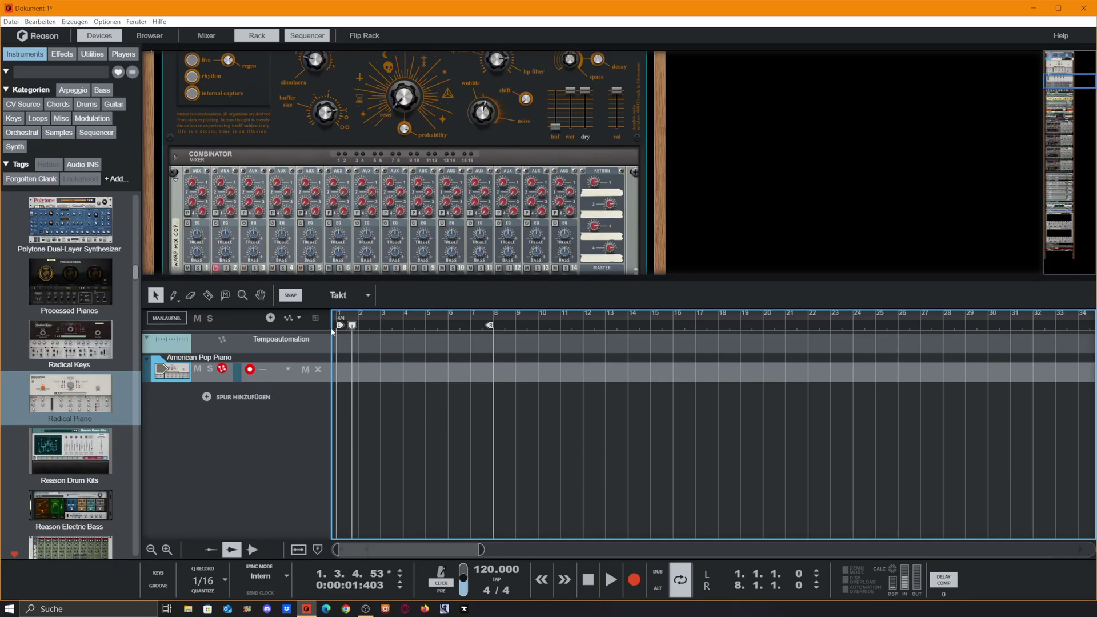
- Return the song position to the start of bar 1 and collapse the sequencer beneath the rack
{"action": "left_click_drag", "start_coordinate": [353, 328], "coordinate": [313, 337]}
{"action": "scroll", "coordinate": [386, 151], "scroll_direction": "up", "scroll_amount": 3}
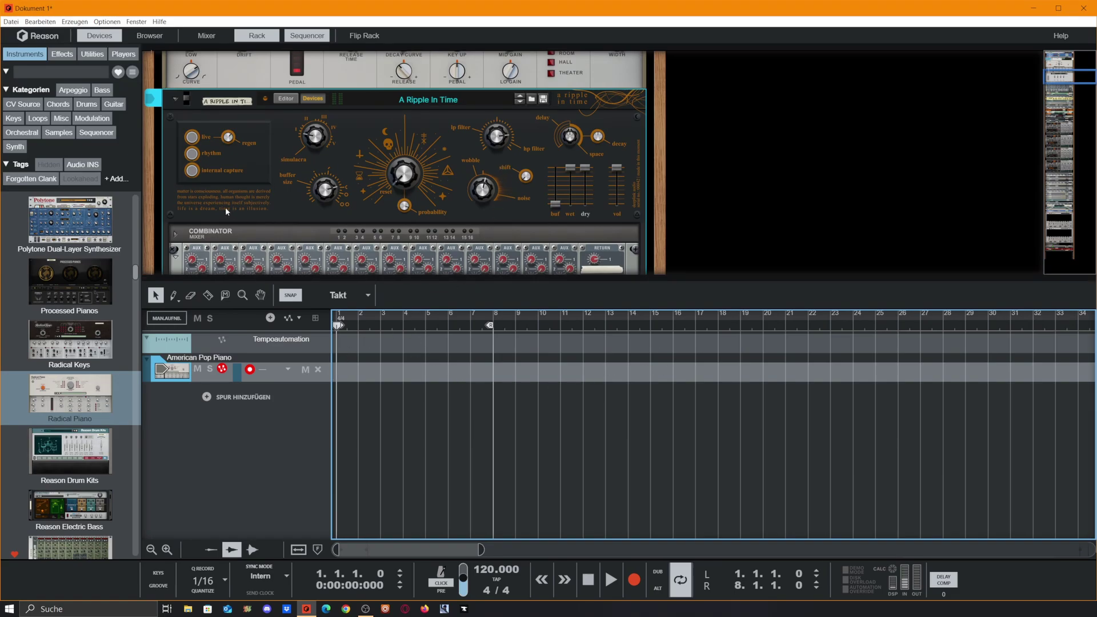
{"action": "scroll", "coordinate": [225, 207], "scroll_direction": "down", "scroll_amount": 4}
{"action": "scroll", "coordinate": [286, 183], "scroll_direction": "up", "scroll_amount": 4}
{"action": "scroll", "coordinate": [356, 159], "scroll_direction": "down", "scroll_amount": 4}
{"action": "scroll", "coordinate": [354, 159], "scroll_direction": "down", "scroll_amount": 1}
{"action": "left_click_drag", "start_coordinate": [435, 280], "coordinate": [443, 555]}
{"action": "scroll", "coordinate": [286, 220], "scroll_direction": "up", "scroll_amount": 1}
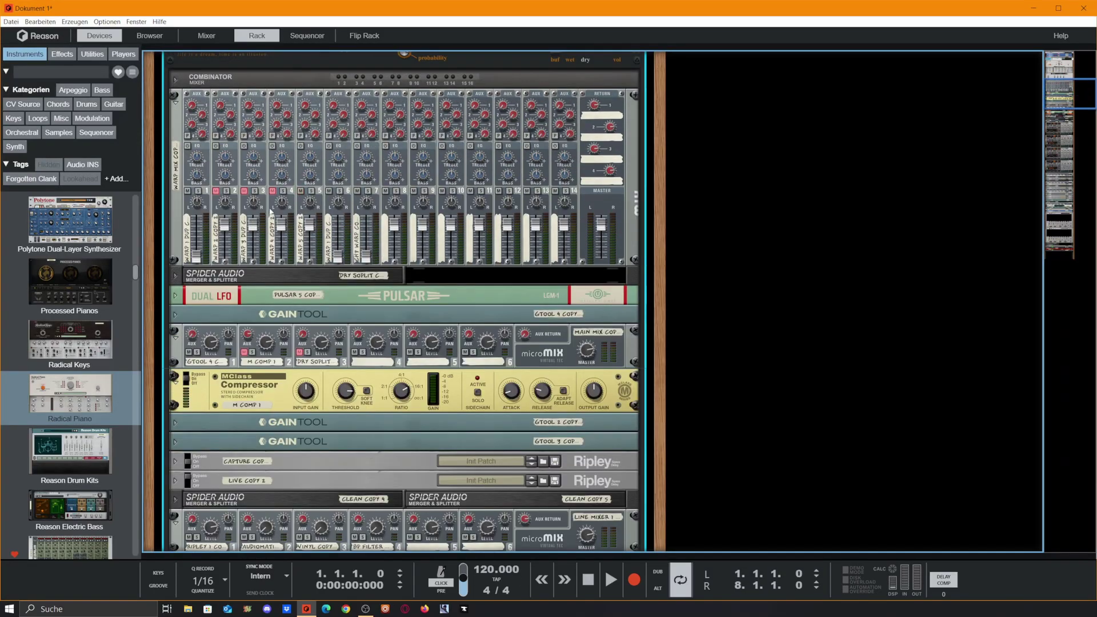
- Try muting only channels 2 and 3 of the Warp mixer and undo both mutes
{"action": "scroll", "coordinate": [270, 214], "scroll_direction": "up", "scroll_amount": 2}
{"action": "left_click", "coordinate": [216, 268]}
{"action": "left_click", "coordinate": [244, 268]}
{"action": "key", "text": "ctrl+z"}
{"action": "key", "text": "ctrl+z"}
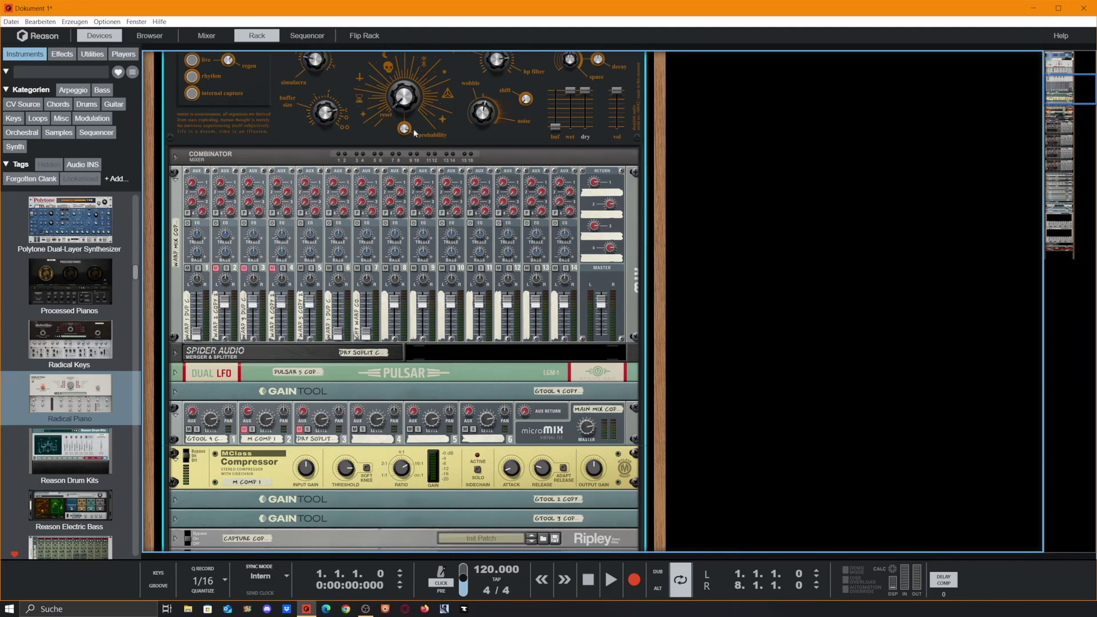
- Play the song briefly and examine the rear cabling from the Combinator's mixers down to the Ripley delays
{"action": "key", "text": "space"}
{"action": "scroll", "coordinate": [461, 258], "scroll_direction": "up", "scroll_amount": 1}
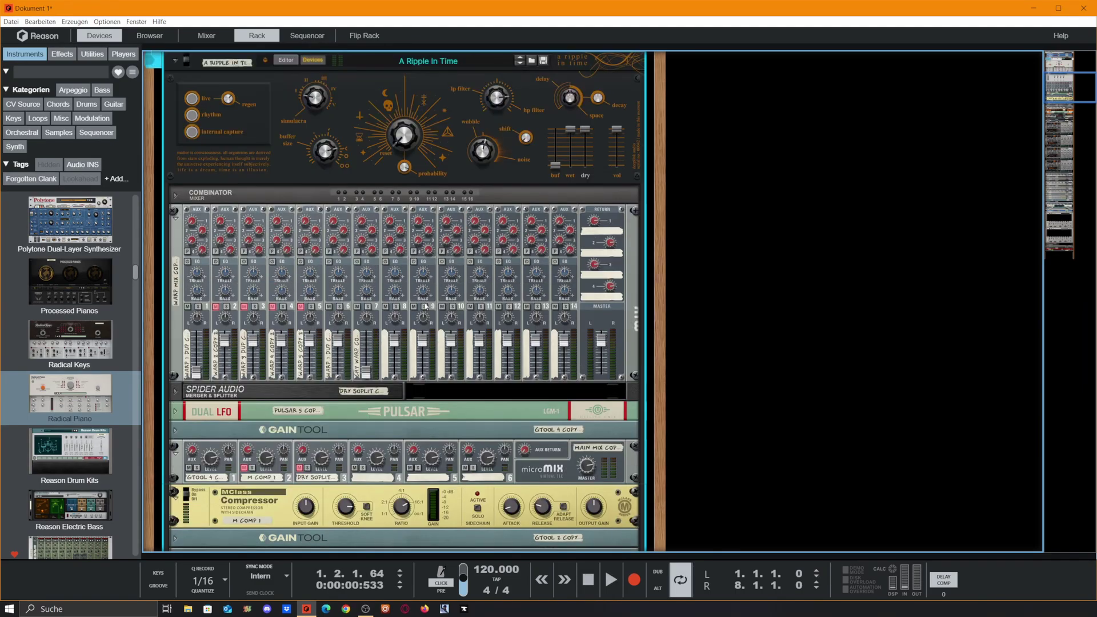
{"action": "scroll", "coordinate": [418, 314], "scroll_direction": "down", "scroll_amount": 4}
{"action": "key", "text": "Tab"}
{"action": "scroll", "coordinate": [356, 319], "scroll_direction": "down", "scroll_amount": 5}
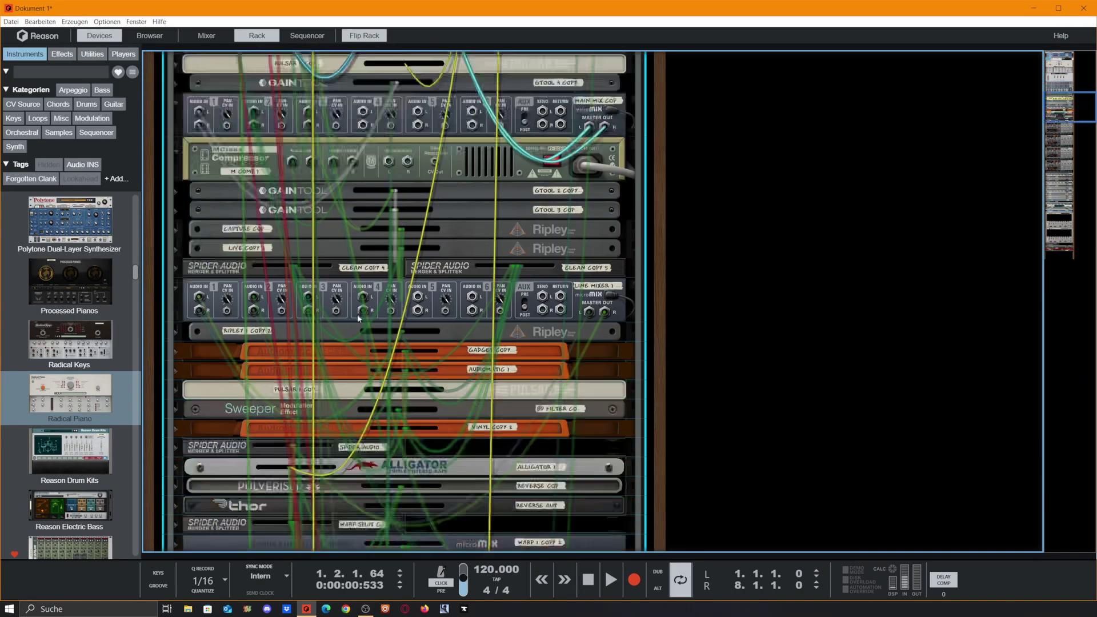
{"action": "scroll", "coordinate": [355, 318], "scroll_direction": "down", "scroll_amount": 10}
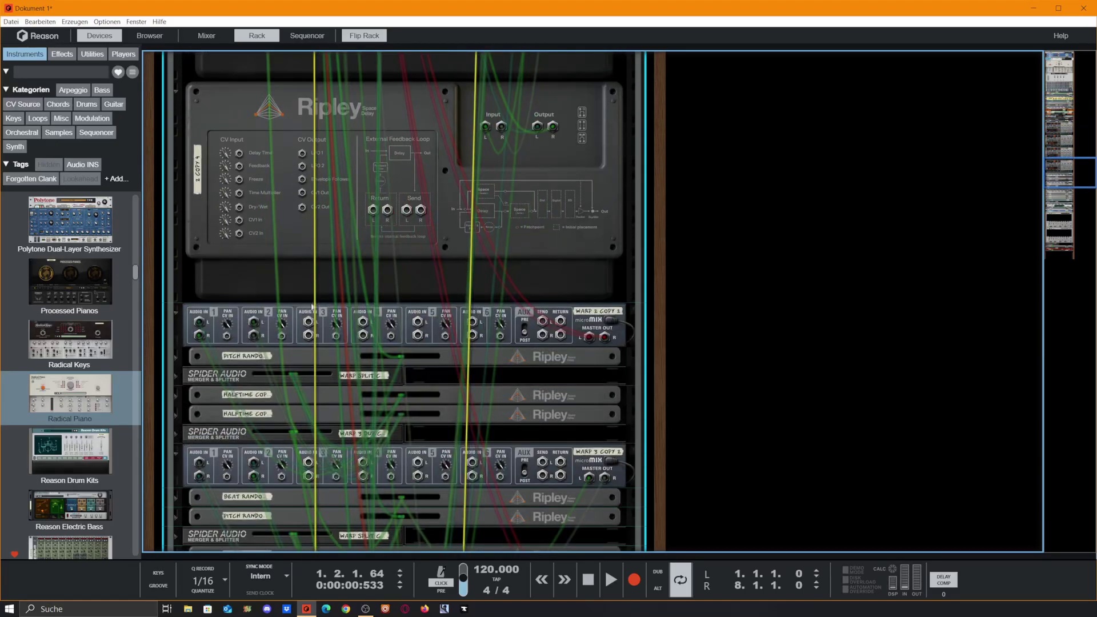
{"action": "key", "text": "Tab"}
{"action": "scroll", "coordinate": [308, 274], "scroll_direction": "up", "scroll_amount": 12}
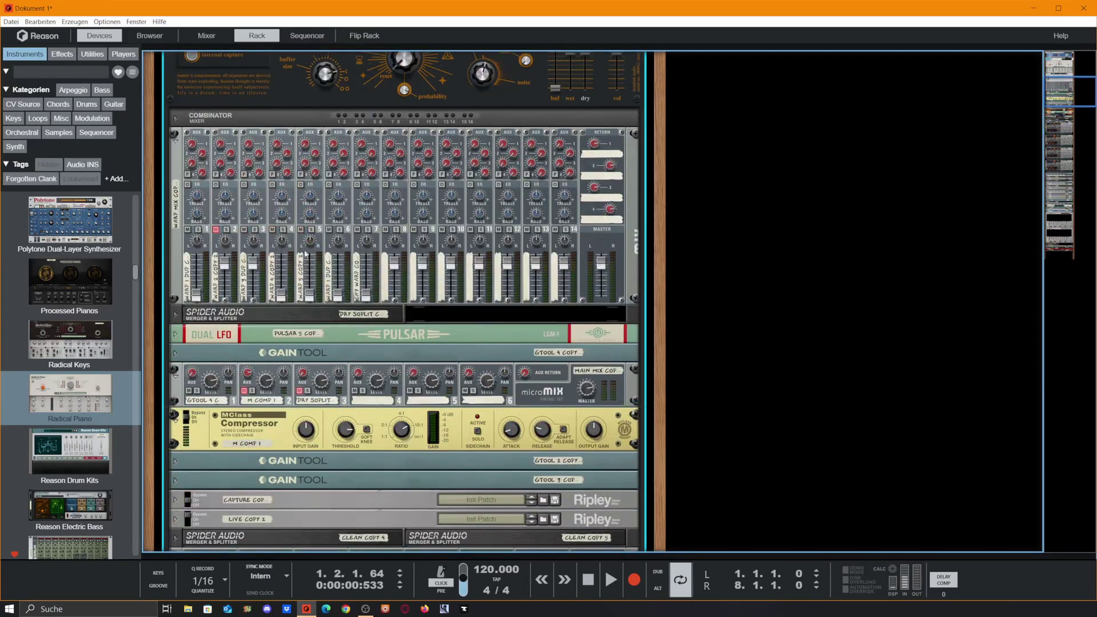
- Trace the CV cable from the Combinator's rear inputs down to the Warp Random Europa at the chain's end
{"action": "key", "text": "Tab"}
{"action": "scroll", "coordinate": [331, 160], "scroll_direction": "up", "scroll_amount": 3}
{"action": "scroll", "coordinate": [358, 159], "scroll_direction": "down", "scroll_amount": 1}
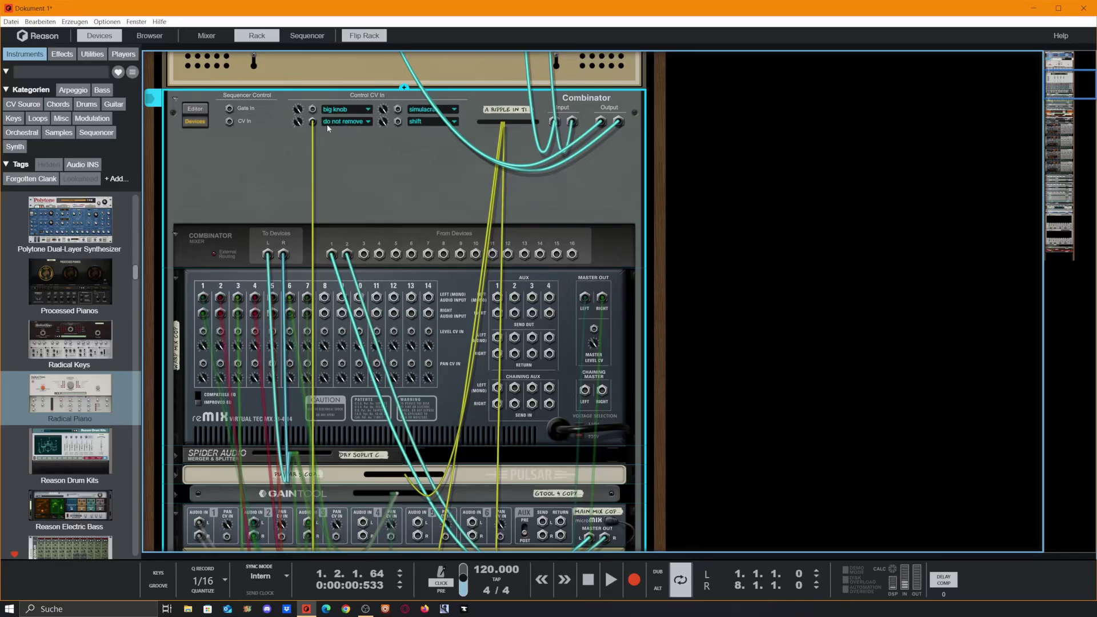
{"action": "scroll", "coordinate": [316, 139], "scroll_direction": "down", "scroll_amount": 5}
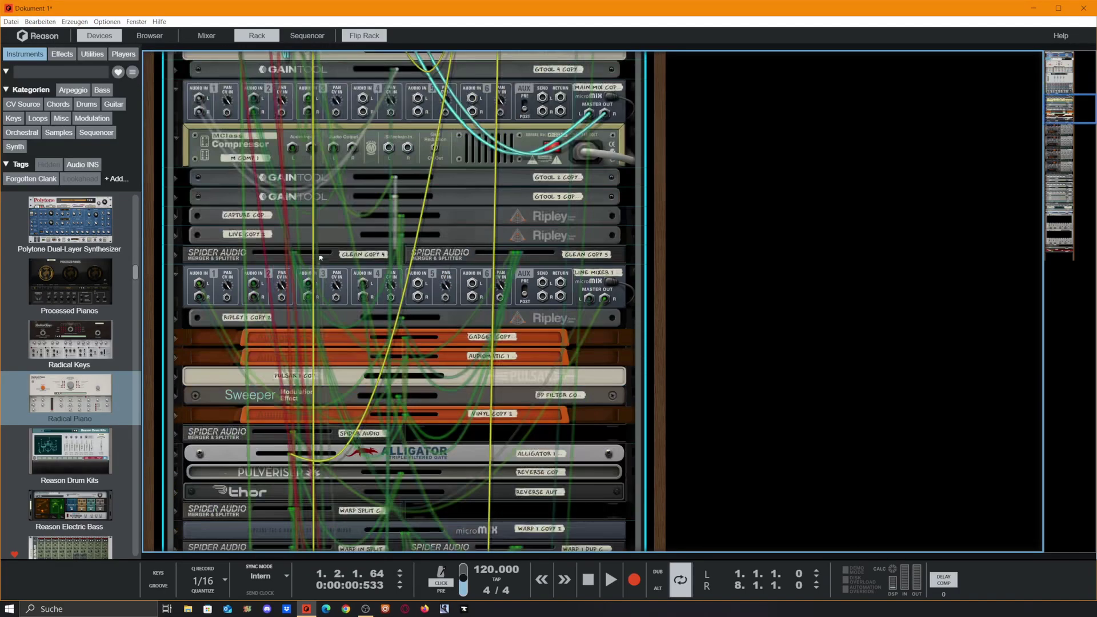
{"action": "scroll", "coordinate": [318, 183], "scroll_direction": "up", "scroll_amount": 4}
{"action": "scroll", "coordinate": [319, 222], "scroll_direction": "down", "scroll_amount": 5}
{"action": "scroll", "coordinate": [318, 229], "scroll_direction": "down", "scroll_amount": 15}
{"action": "scroll", "coordinate": [314, 244], "scroll_direction": "down", "scroll_amount": 3}
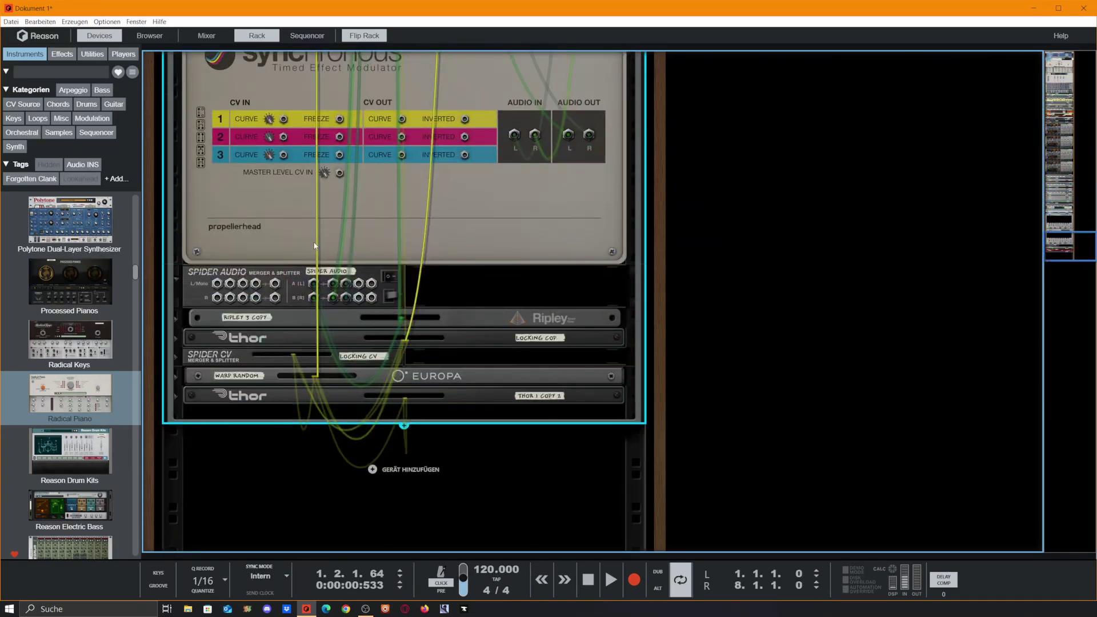
- Expand the Warp Random Europa and examine its rear CV connections and front modulation matrix
{"action": "left_click", "coordinate": [175, 378]}
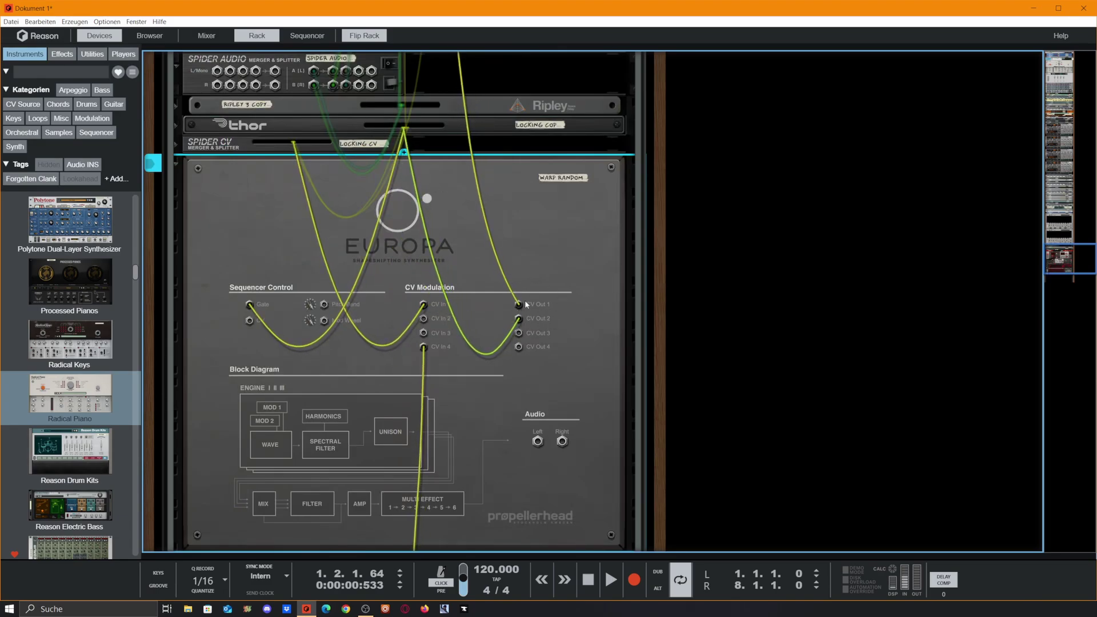
{"action": "scroll", "coordinate": [557, 326], "scroll_direction": "down", "scroll_amount": 2}
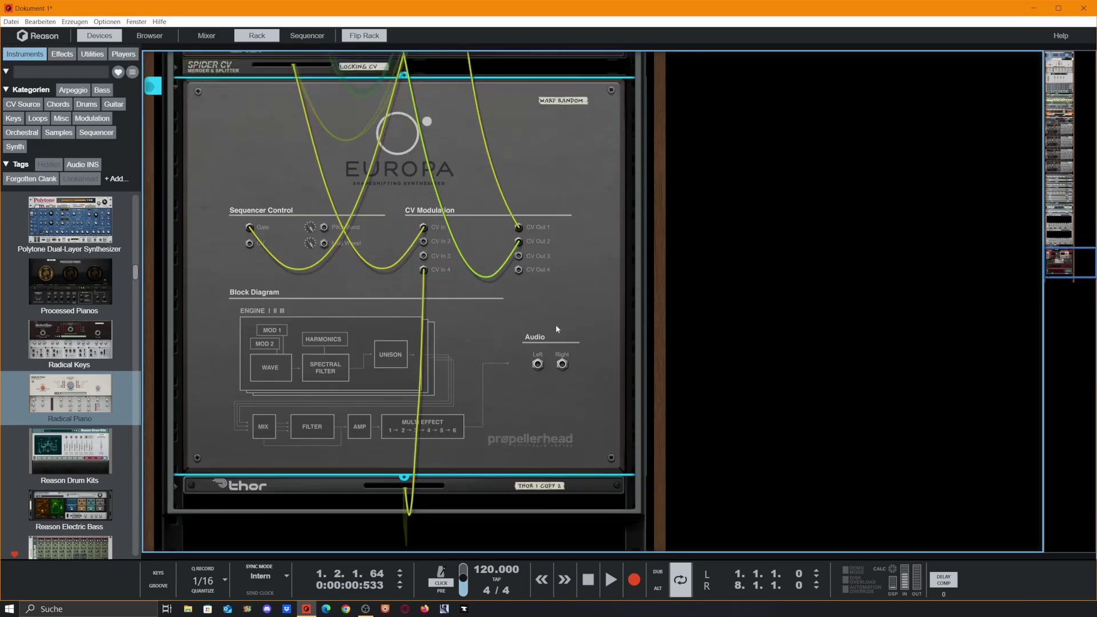
{"action": "key", "text": "Tab"}
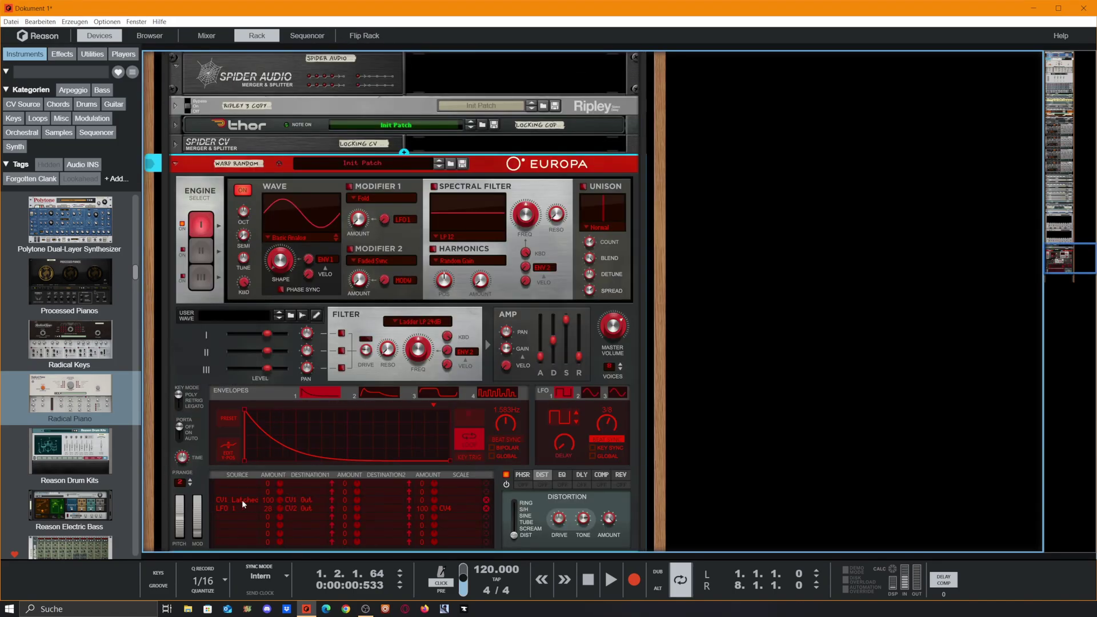
{"action": "key", "text": "Tab"}
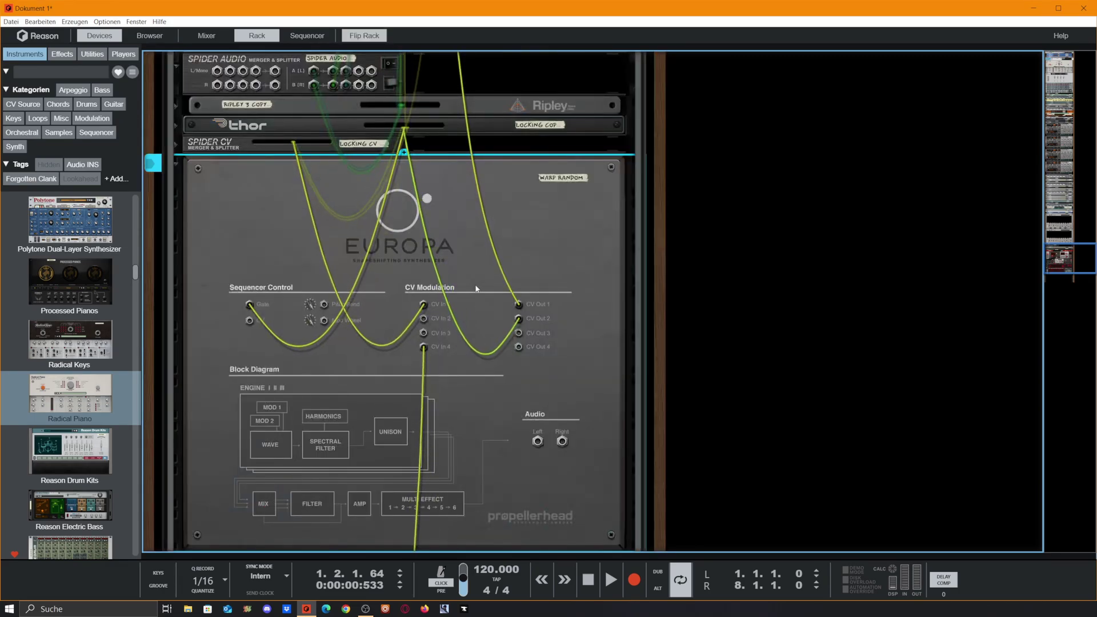
- Expand the Locking CV Spider and the Locking Thor above it, and trace the CV cables connecting them
{"action": "left_click", "coordinate": [176, 145]}
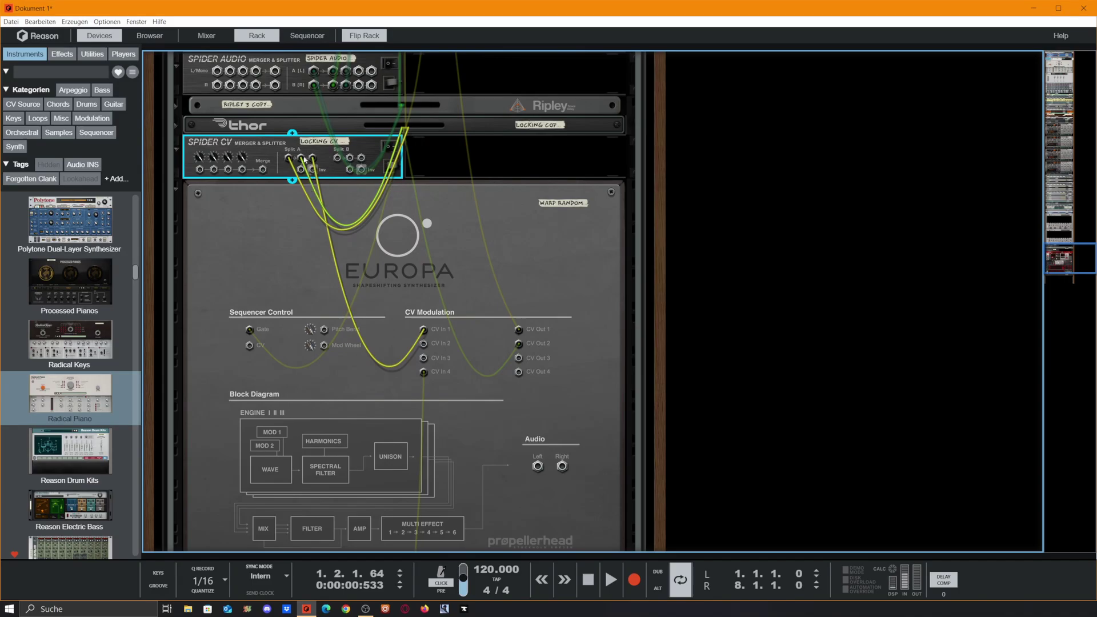
{"action": "left_click", "coordinate": [176, 125]}
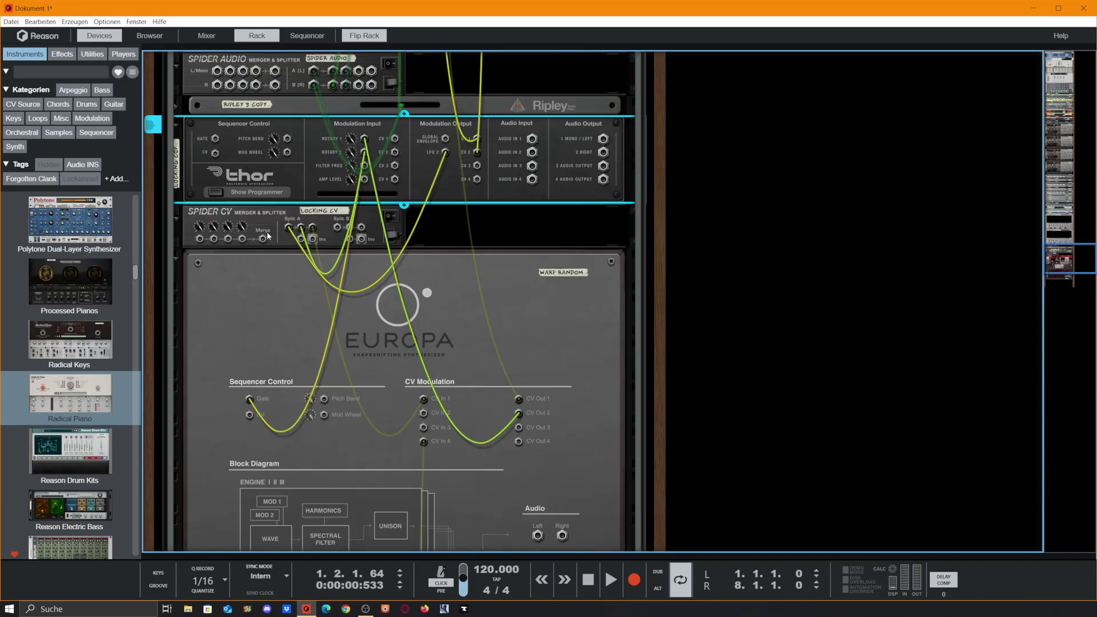
{"action": "left_click", "coordinate": [335, 216]}
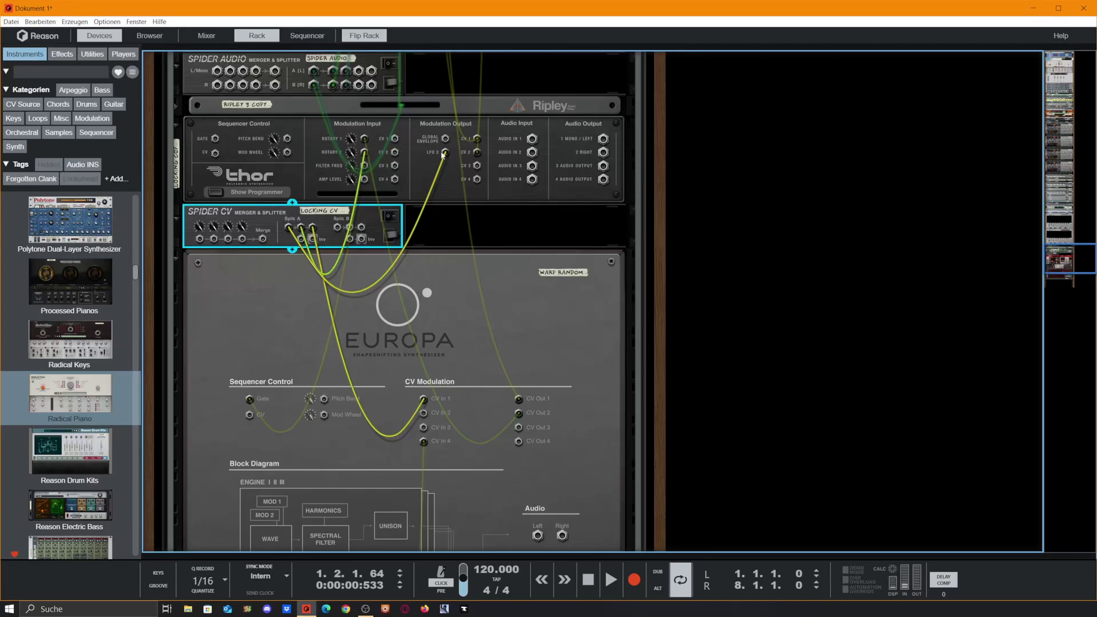
{"action": "left_click", "coordinate": [457, 155]}
- Show the programmer on the front of the Locking Thor to examine its modulation routing
{"action": "key", "text": "Tab"}
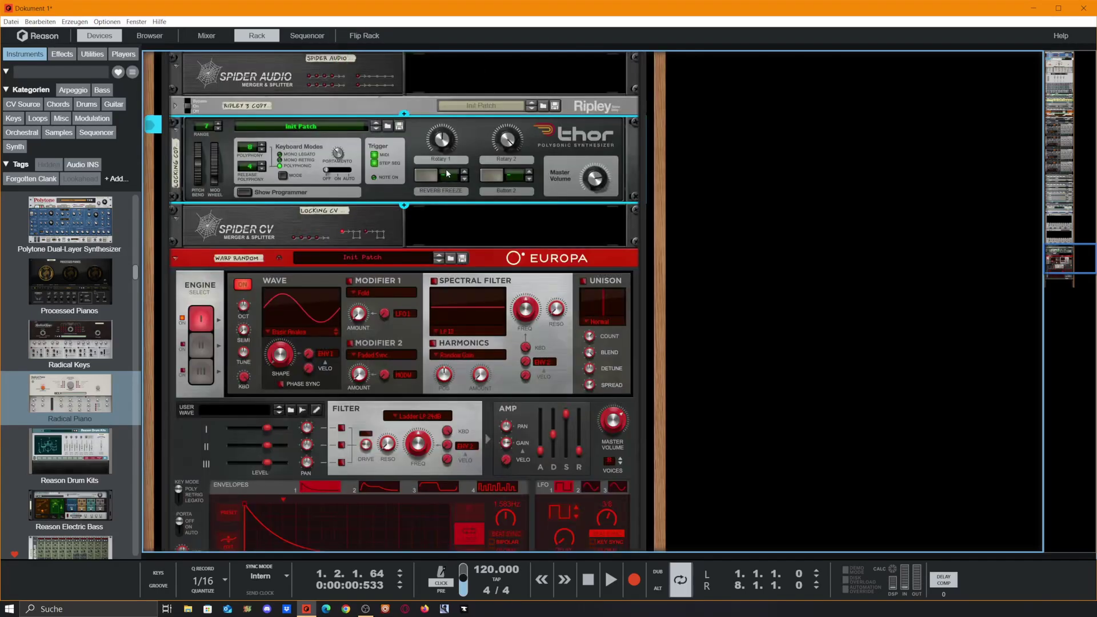
{"action": "left_click", "coordinate": [244, 192]}
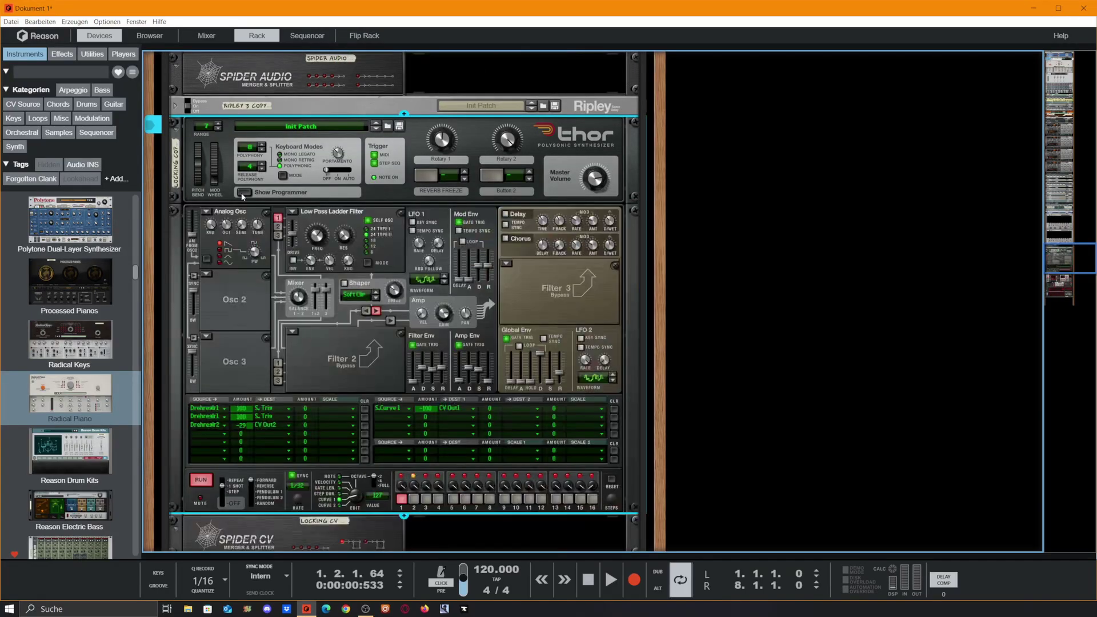
- Hide the internal devices of A Ripple In Time and turn on its live and rhythm buttons
{"action": "scroll", "coordinate": [192, 154], "scroll_direction": "up", "scroll_amount": 20}
{"action": "mouse_move", "coordinate": [185, 148]}
{"action": "left_mouse_down"}
{"action": "mouse_move", "coordinate": [225, 260]}
{"action": "mouse_move", "coordinate": [271, 240]}
{"action": "mouse_move", "coordinate": [349, 261]}
{"action": "left_mouse_up"}
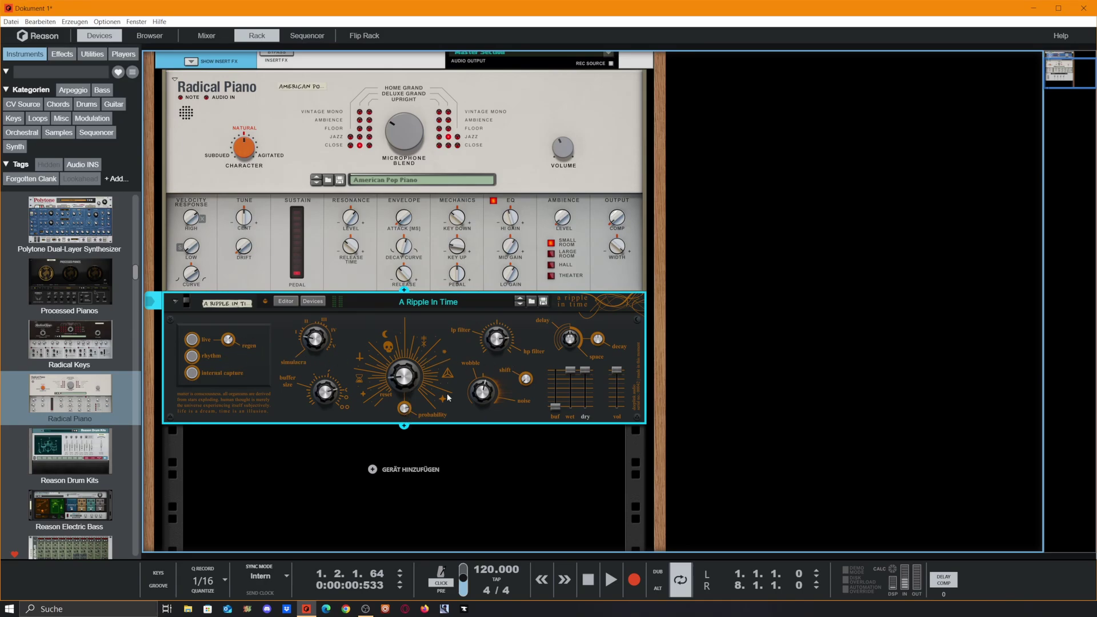
{"action": "left_click_drag", "start_coordinate": [447, 398], "coordinate": [433, 343]}
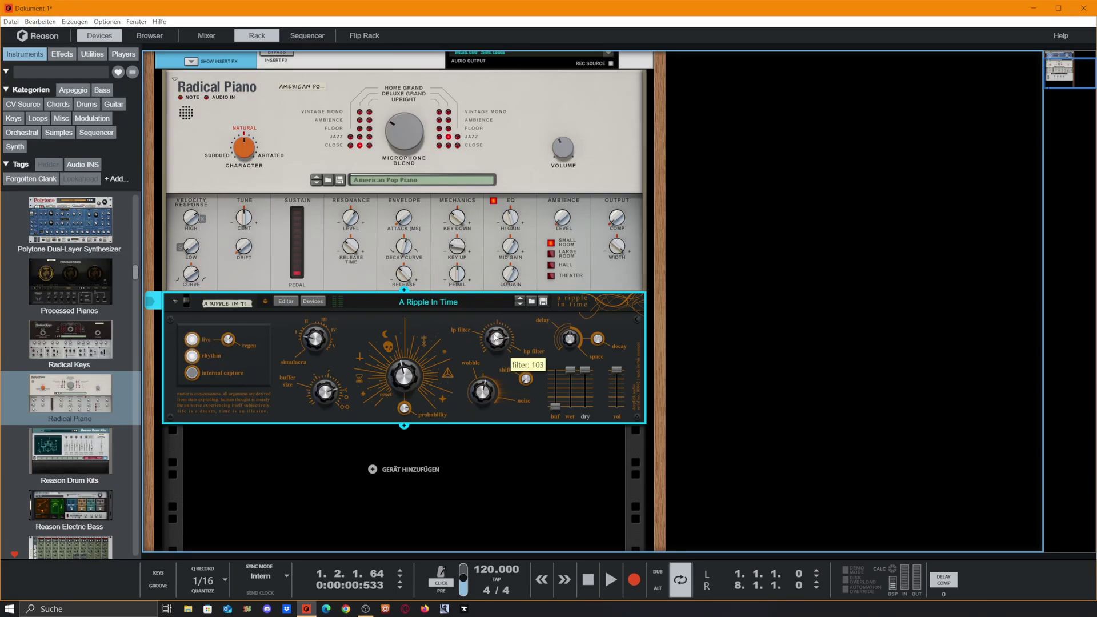
- Try the filter knob of A Ripple In Time and check the probability control's context options
{"action": "left_click_drag", "start_coordinate": [496, 338], "coordinate": [511, 398]}
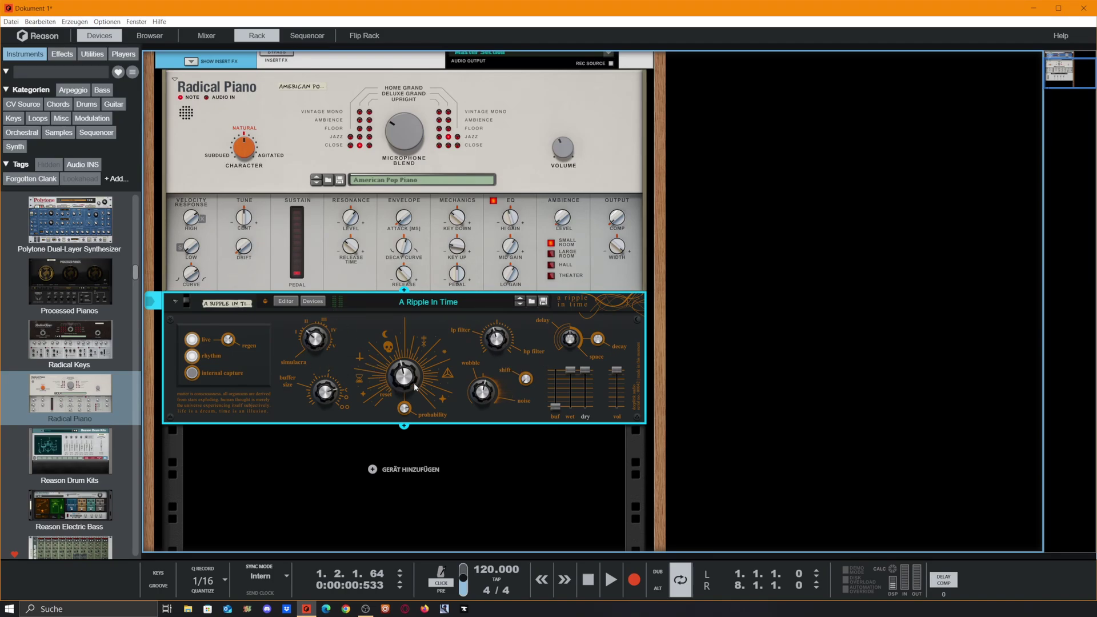
{"action": "right_click", "coordinate": [408, 415]}
{"action": "key", "text": "Escape"}
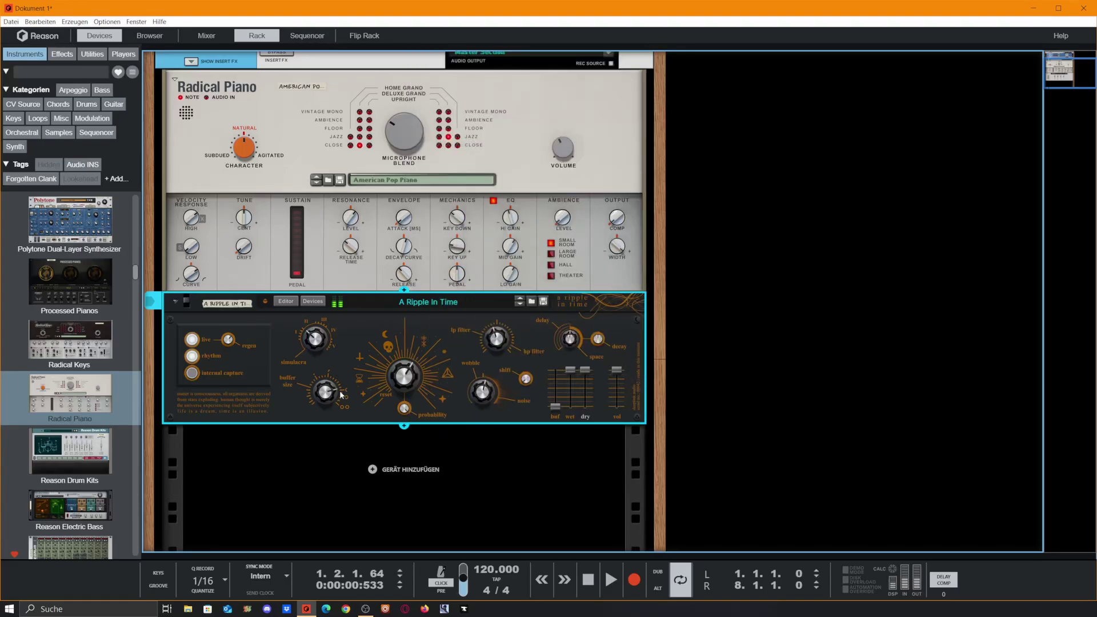
- Set the buffer size to 104, raise the buf fader fully and lower the wet and dry faders fully
{"action": "left_click_drag", "start_coordinate": [323, 392], "coordinate": [330, 401]}
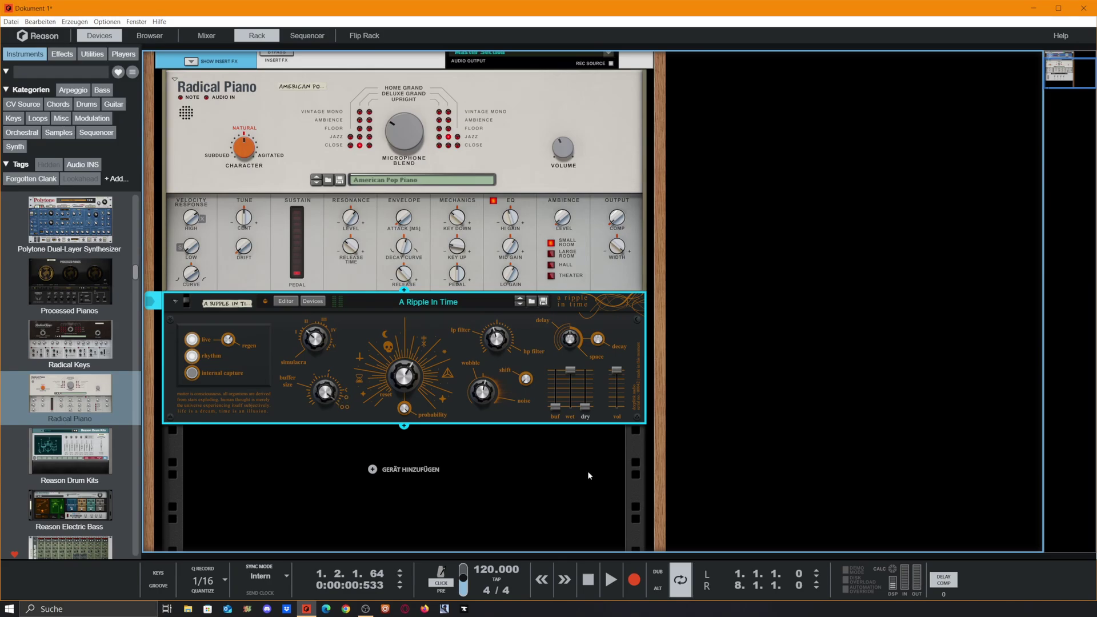
{"action": "left_click_drag", "start_coordinate": [327, 393], "coordinate": [335, 436]}
{"action": "mouse_move", "coordinate": [553, 406]}
{"action": "left_mouse_down"}
{"action": "mouse_move", "coordinate": [555, 369]}
{"action": "mouse_move", "coordinate": [570, 406]}
{"action": "left_mouse_up"}
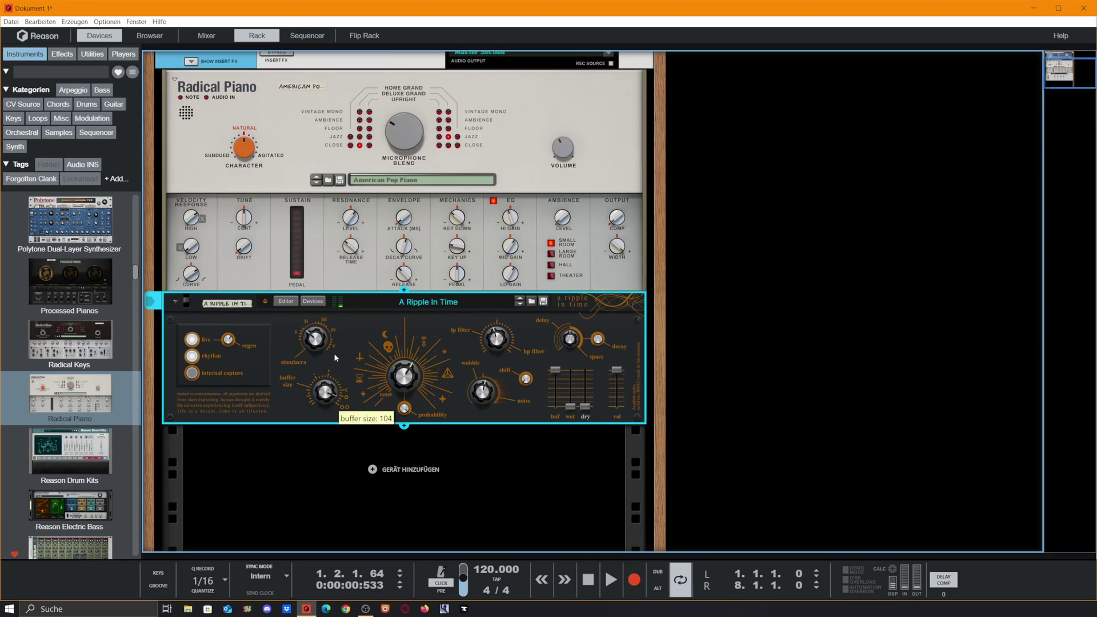
- Turn off rhythm, and adjust the big knob and space knob of A Ripple In Time
{"action": "left_click_drag", "start_coordinate": [401, 385], "coordinate": [403, 392]}
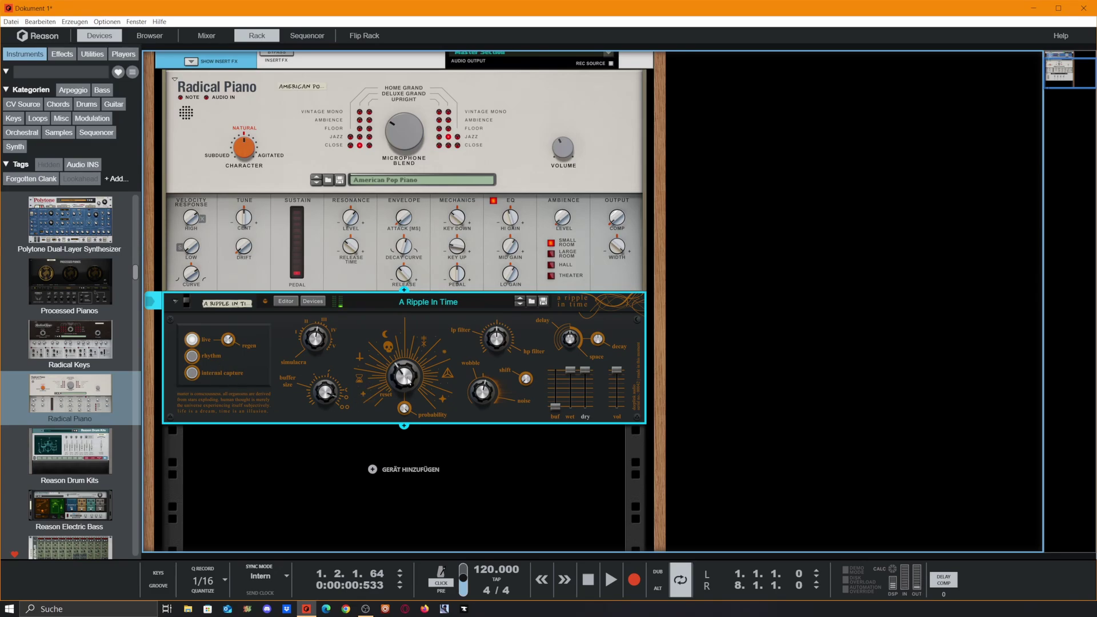
{"action": "left_click_drag", "start_coordinate": [404, 377], "coordinate": [412, 337]}
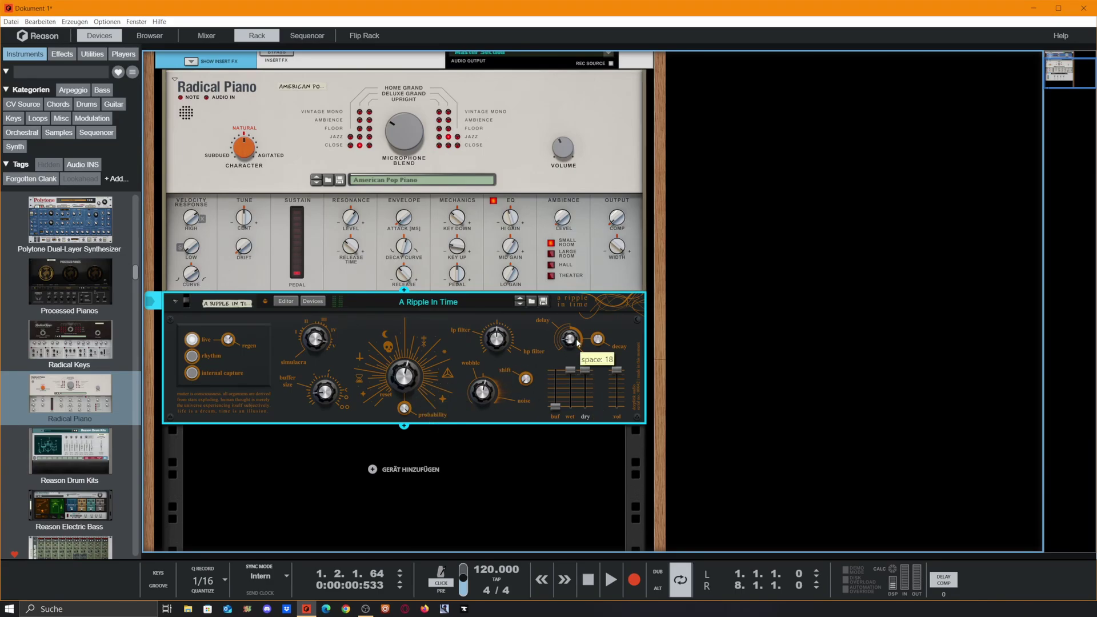
{"action": "left_click_drag", "start_coordinate": [576, 338], "coordinate": [628, 199]}
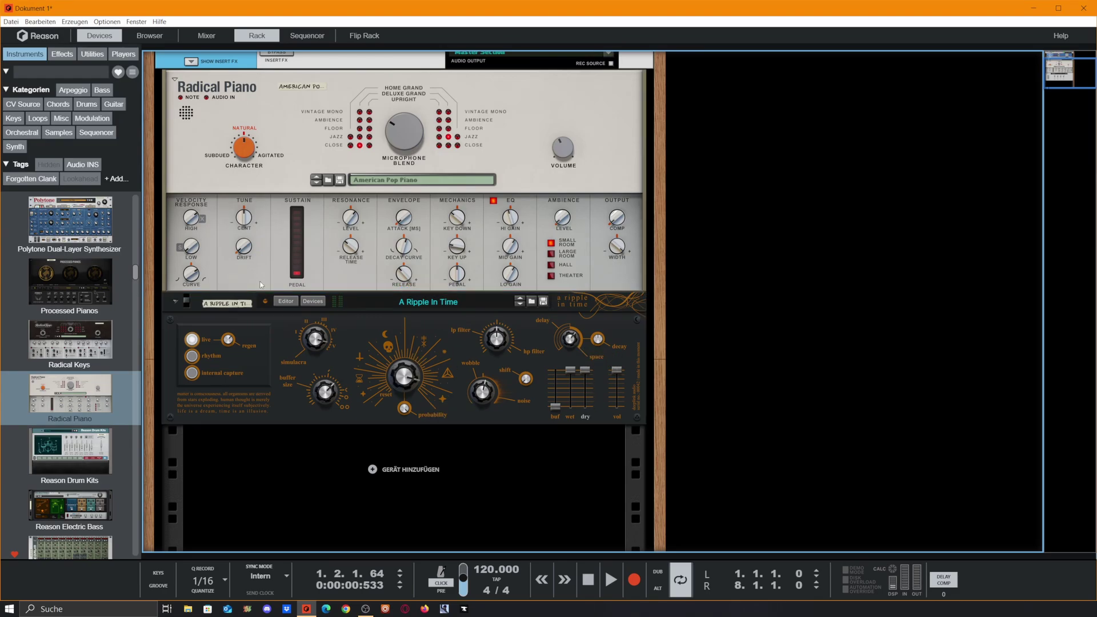
- Set the big knob of A Ripple In Time to 32
{"action": "mouse_move", "coordinate": [415, 392]}
{"action": "left_click", "coordinate": [406, 385]}
{"action": "left_click_drag", "start_coordinate": [406, 385], "coordinate": [468, 484]}
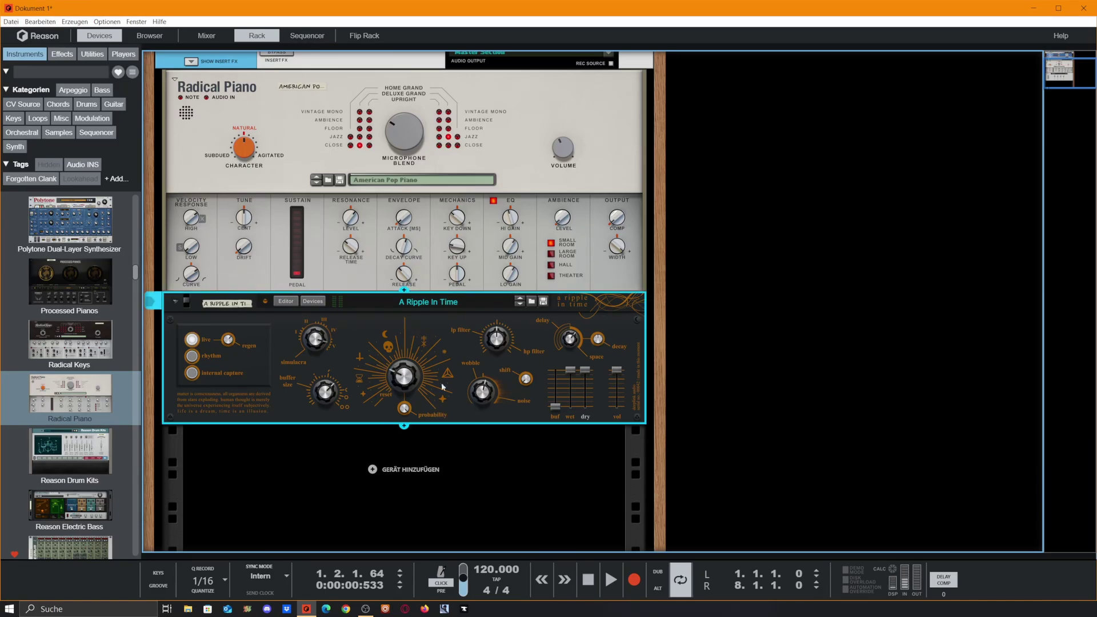
{"action": "mouse_move", "coordinate": [398, 378]}
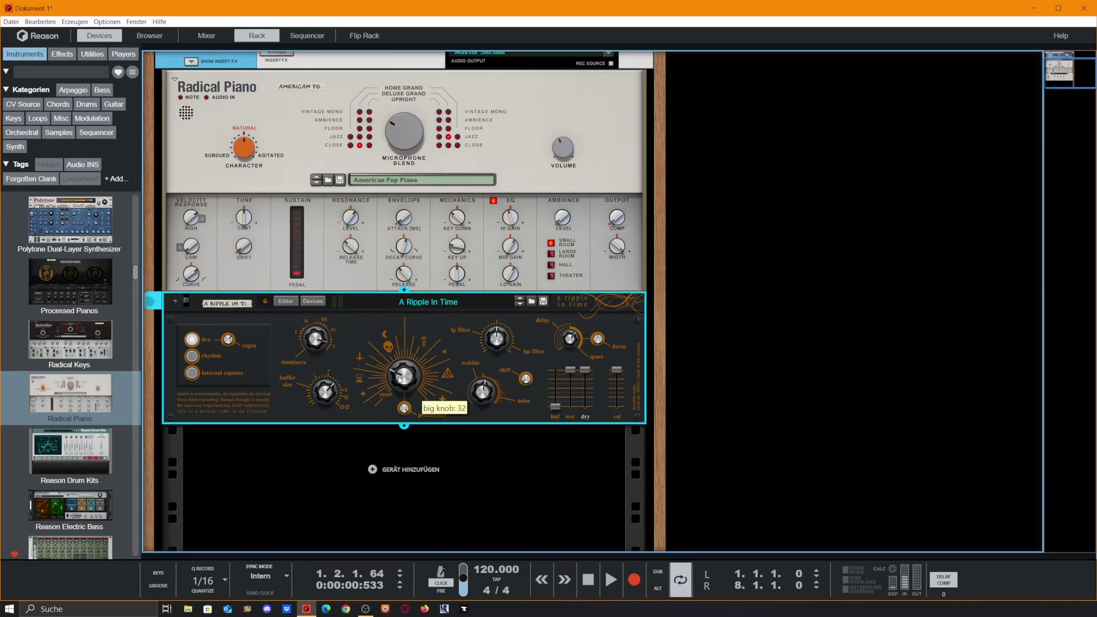
- Raise the big knob of A Ripple In Time slightly
{"action": "left_click_drag", "start_coordinate": [394, 375], "coordinate": [405, 359]}
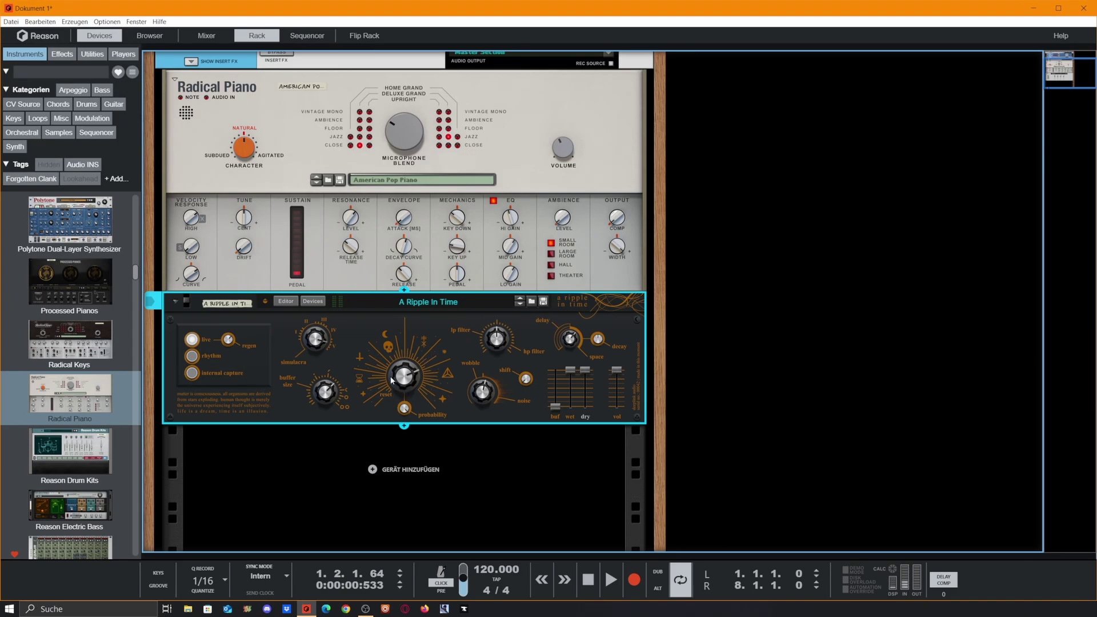
{"action": "mouse_move", "coordinate": [412, 385]}
{"action": "mouse_move", "coordinate": [394, 368]}
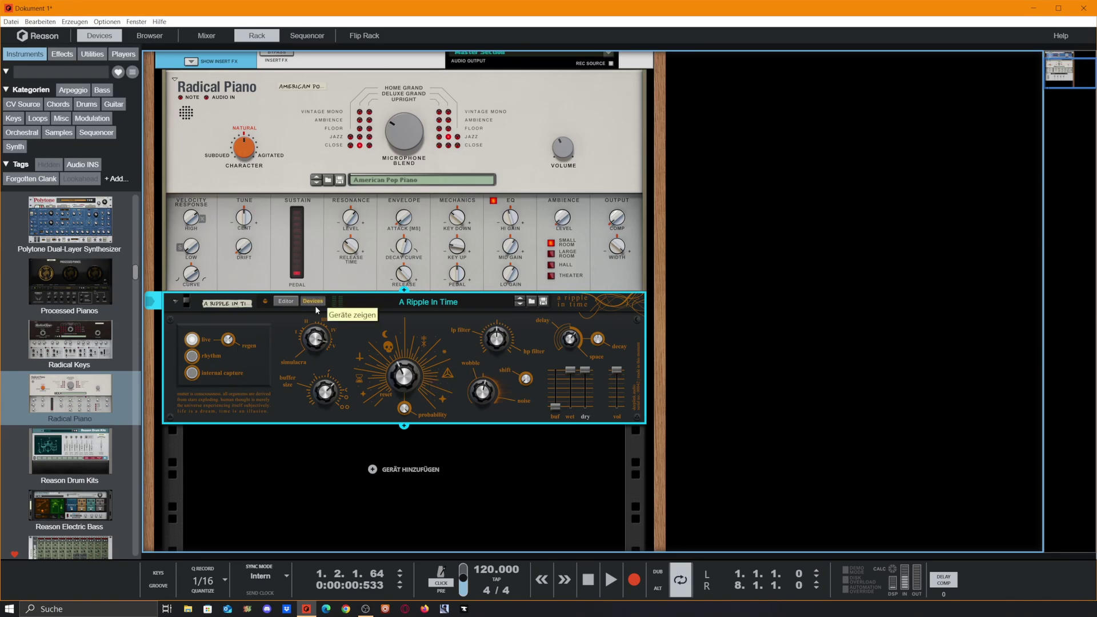
- Show the devices inside the A Ripple In Time Combinator and look through its mixers, Ripley delays, Sweepers and other folded units
{"action": "scroll", "coordinate": [243, 343], "scroll_direction": "down", "scroll_amount": 10}
{"action": "scroll", "coordinate": [430, 363], "scroll_direction": "down", "scroll_amount": 15}
{"action": "scroll", "coordinate": [418, 398], "scroll_direction": "down", "scroll_amount": 10}
{"action": "scroll", "coordinate": [424, 422], "scroll_direction": "down", "scroll_amount": 15}
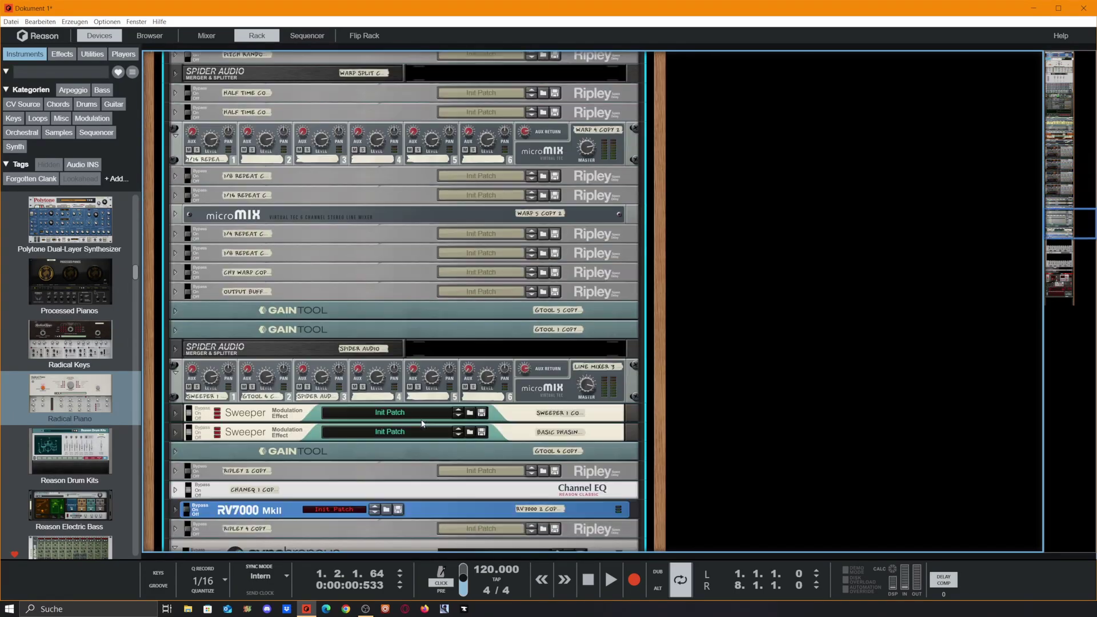
{"action": "scroll", "coordinate": [425, 422], "scroll_direction": "down", "scroll_amount": 8}
{"action": "scroll", "coordinate": [510, 441], "scroll_direction": "up", "scroll_amount": 2}
{"action": "scroll", "coordinate": [511, 441], "scroll_direction": "up", "scroll_amount": 15}
{"action": "scroll", "coordinate": [492, 429], "scroll_direction": "up", "scroll_amount": 20}
{"action": "scroll", "coordinate": [295, 337], "scroll_direction": "down", "scroll_amount": 5}
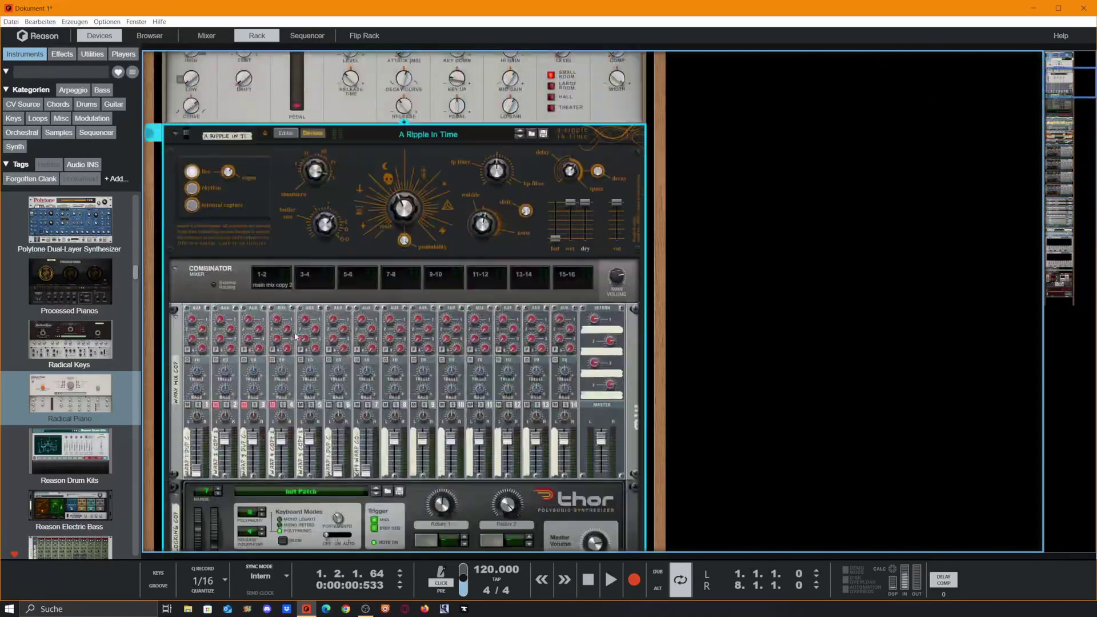
- Unfold all devices inside the Combinator and survey the expanded rack from the warp mixer down to the lower effects
{"action": "left_click", "coordinate": [177, 319], "text": "alt"}
{"action": "left_click", "coordinate": [177, 319], "text": "alt"}
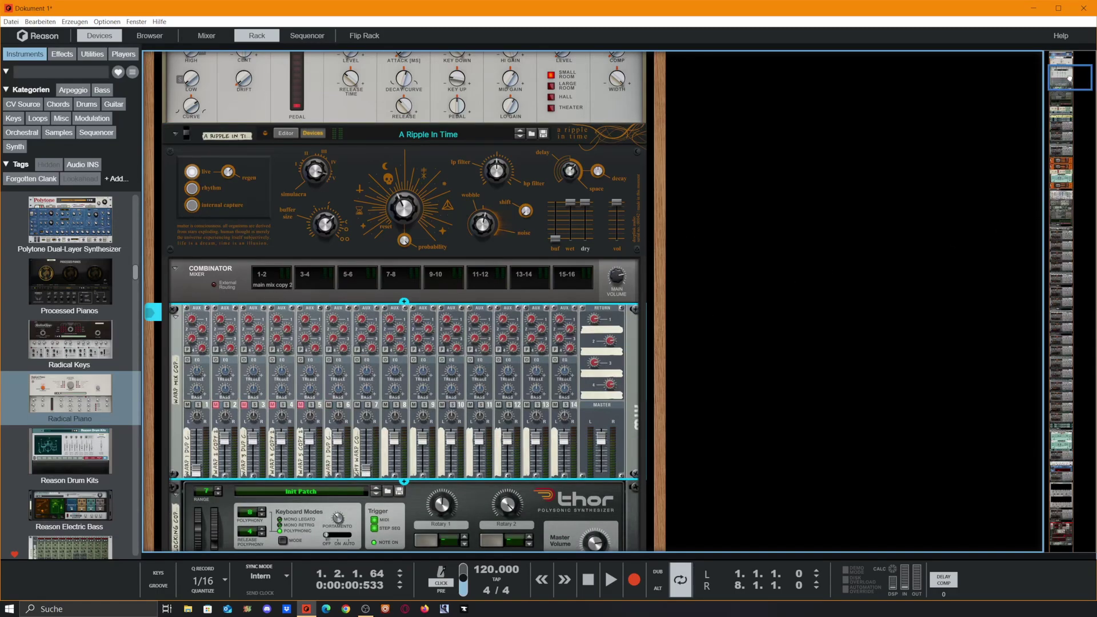
{"action": "left_click_drag", "start_coordinate": [1068, 78], "coordinate": [1091, 540]}
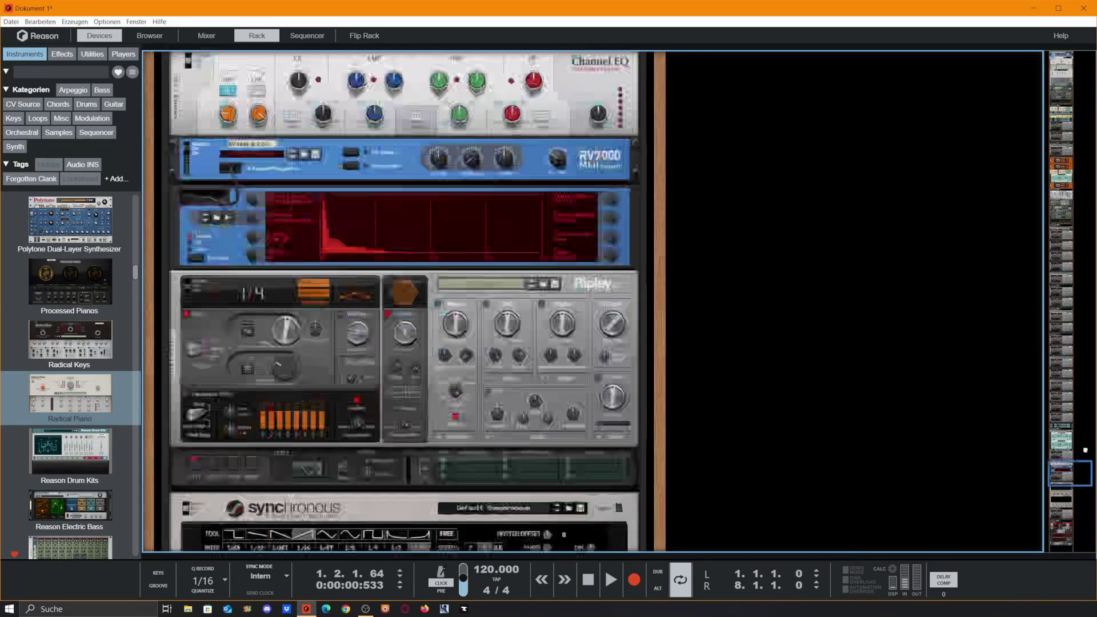